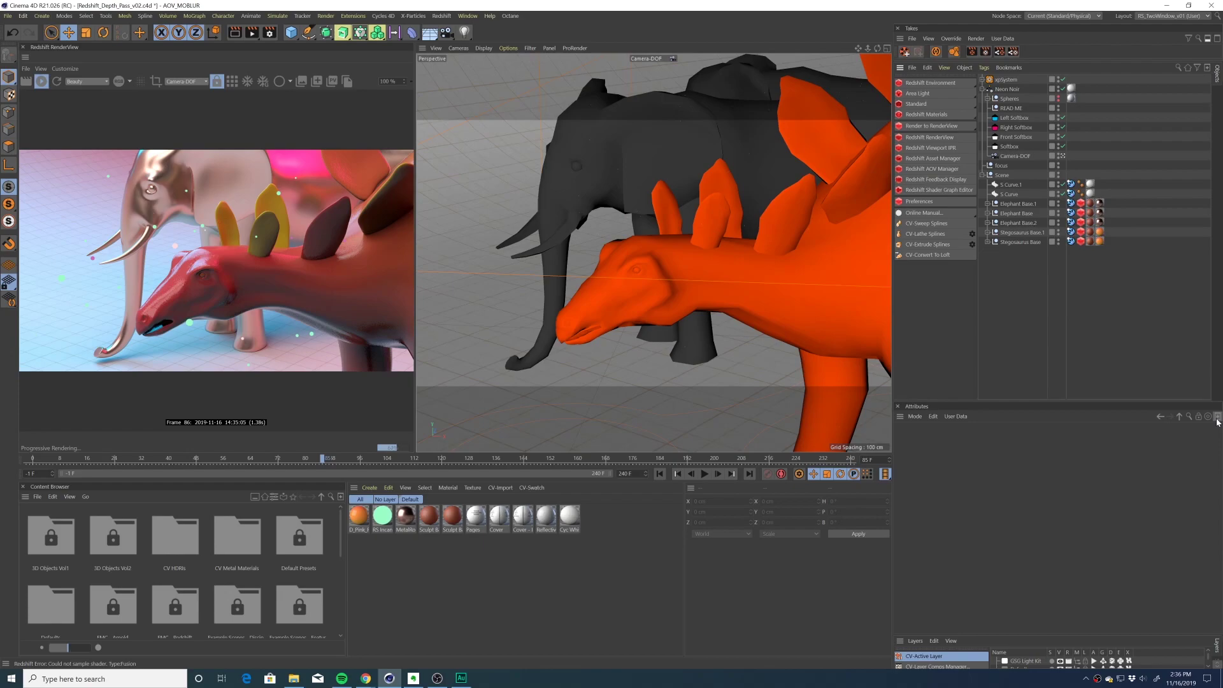
Add a Redshift Camera tag to the Camera-DOF camera.
{"action": "left_click", "coordinate": [1014, 156]}
{"action": "left_click", "coordinate": [985, 68]}
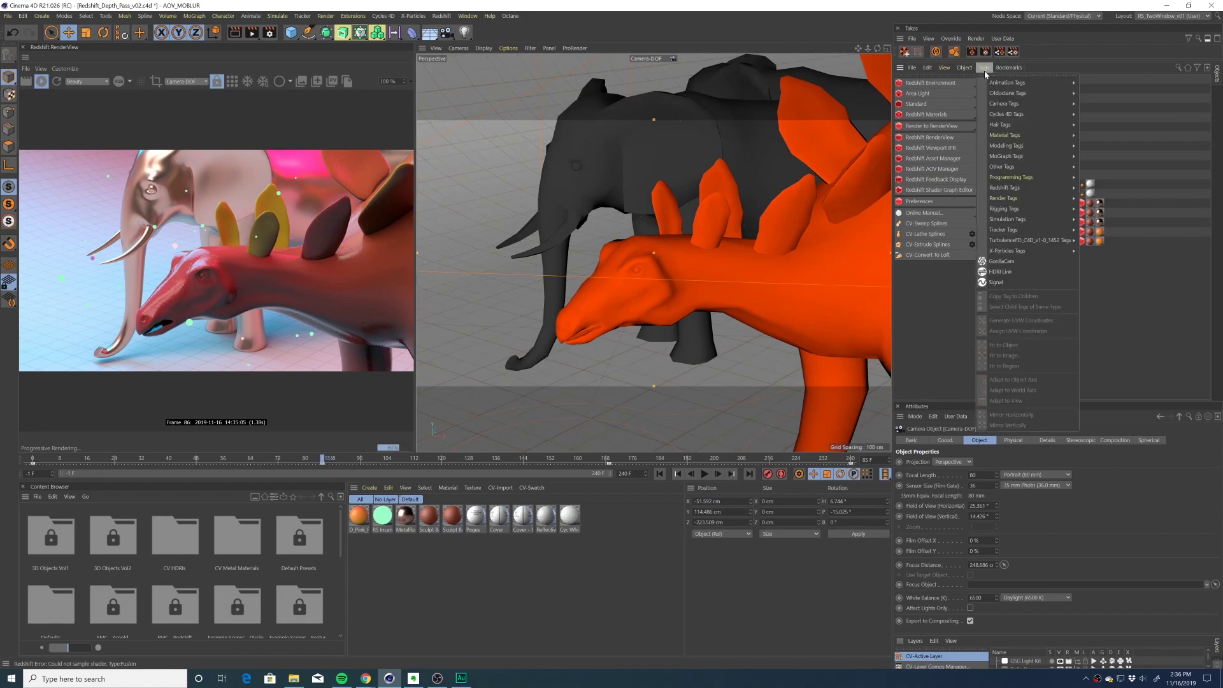
{"action": "mouse_move", "coordinate": [1047, 205]}
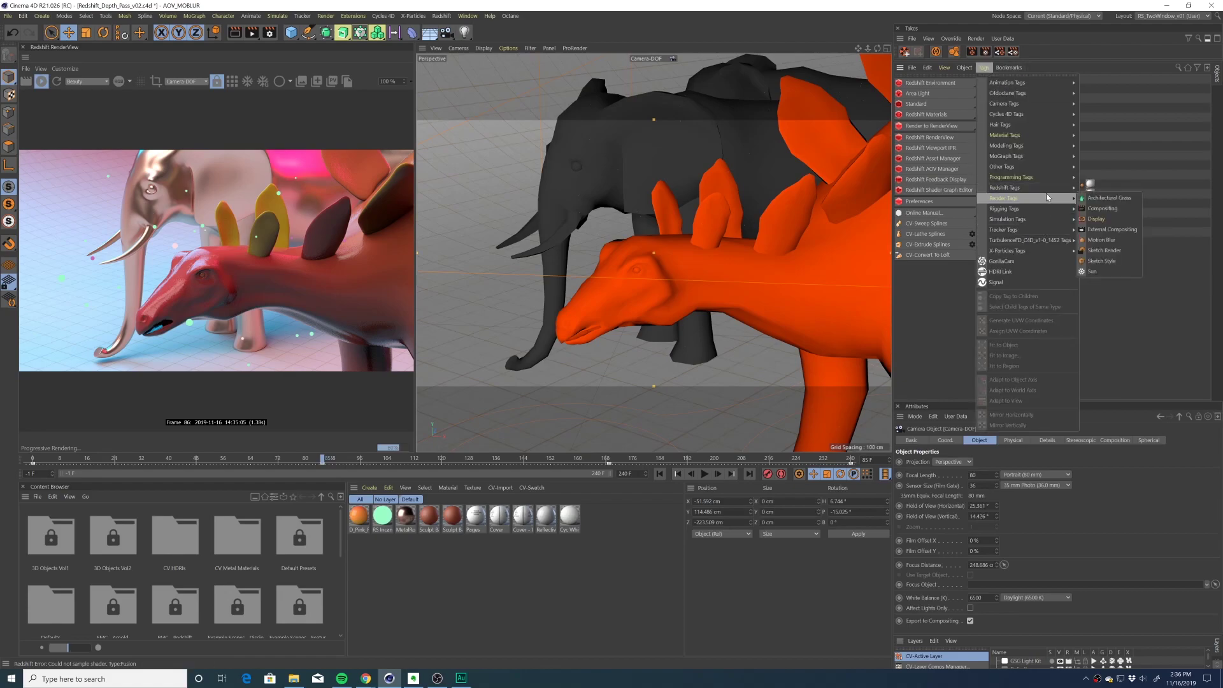
{"action": "left_click", "coordinate": [1095, 188]}
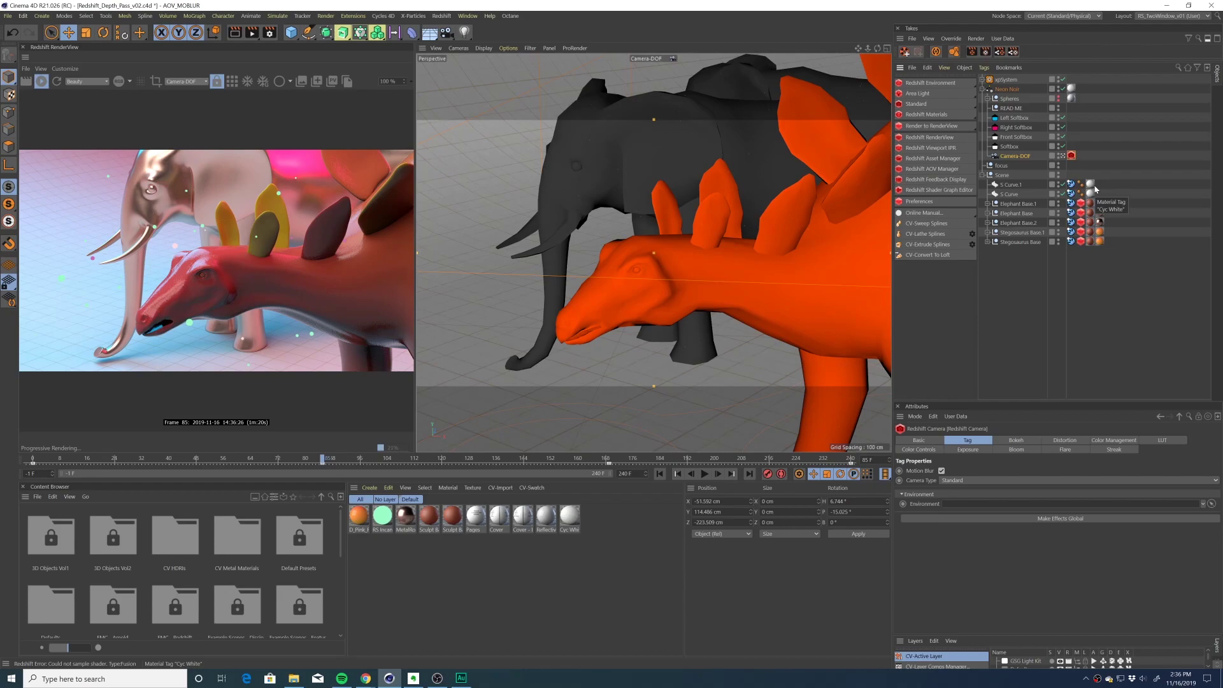
Set the 'focus' null as the Camera-DOF camera's Focus Object.
{"action": "left_click", "coordinate": [1016, 156]}
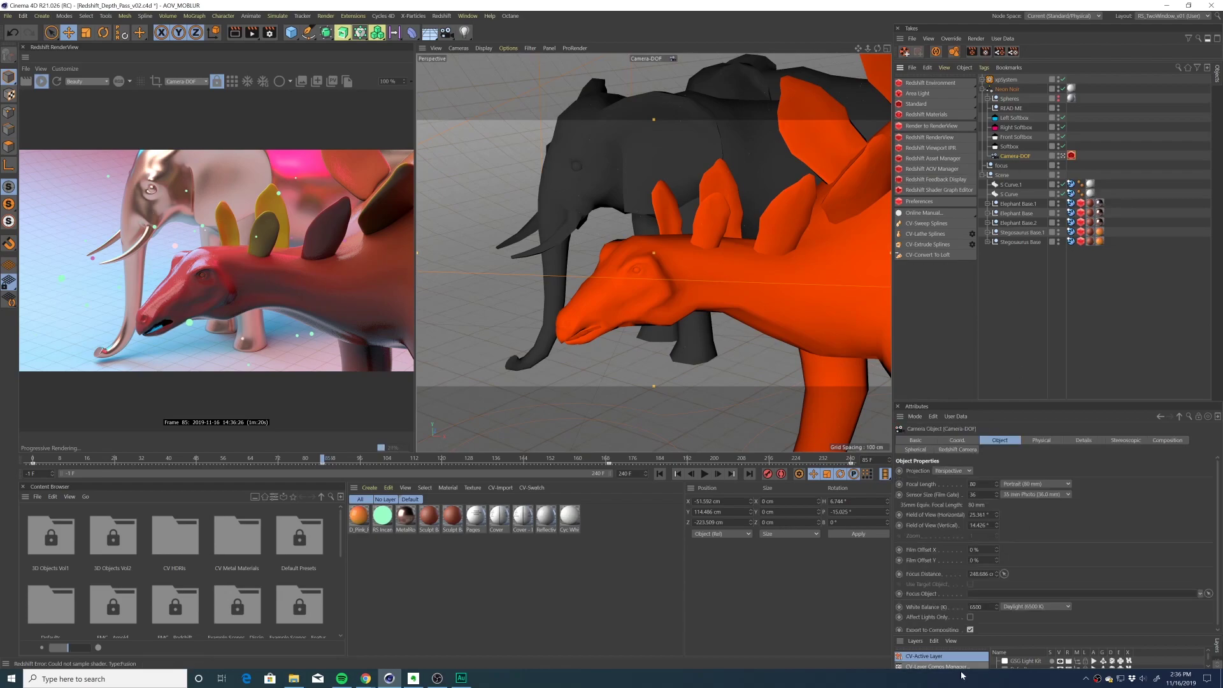
{"action": "left_click", "coordinate": [920, 574]}
{"action": "left_click", "coordinate": [1003, 176]}
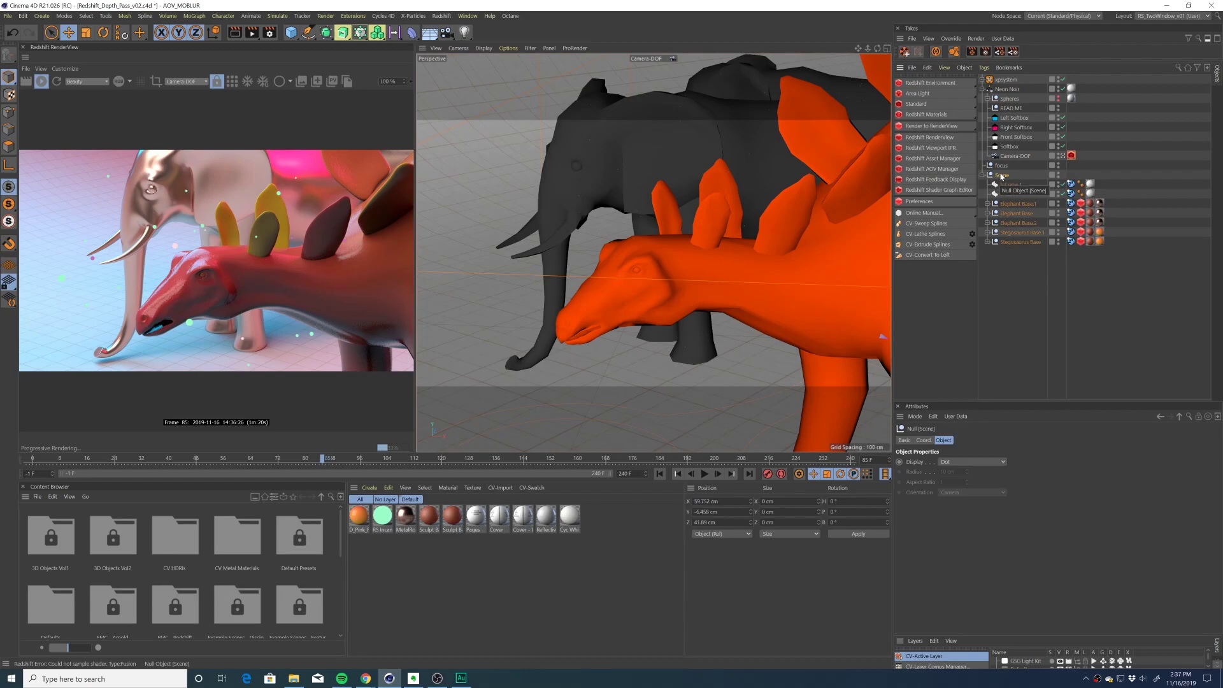
{"action": "left_click", "coordinate": [1001, 166]}
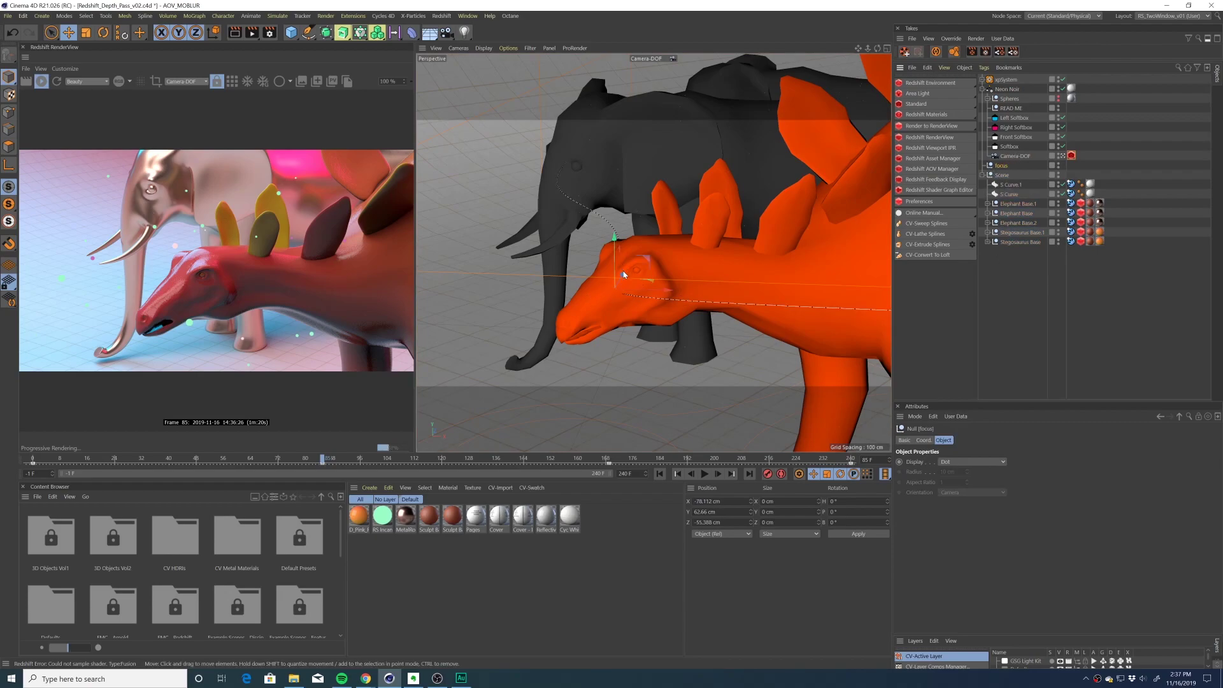
{"action": "left_click", "coordinate": [1017, 157]}
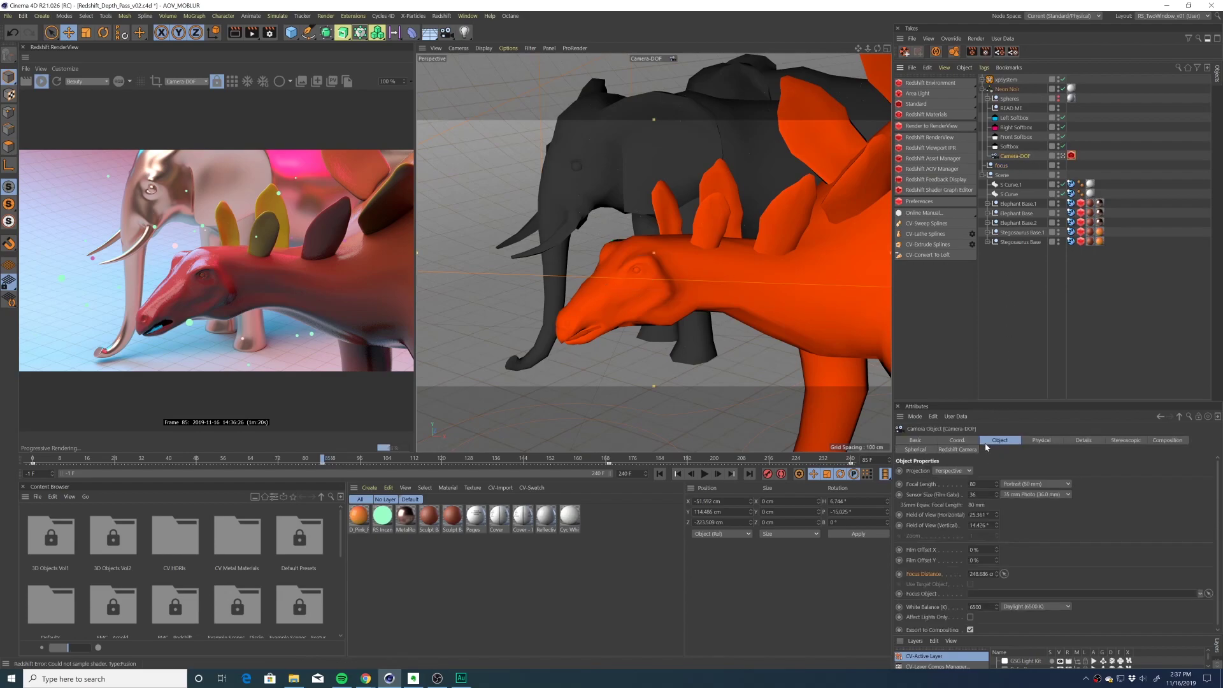
{"action": "left_click_drag", "start_coordinate": [1003, 170], "coordinate": [1013, 593]}
In the Redshift AOV Manager, add a Depth AOV named Z with Depth Mode set to Z Normalized.
{"action": "left_click", "coordinate": [1058, 319]}
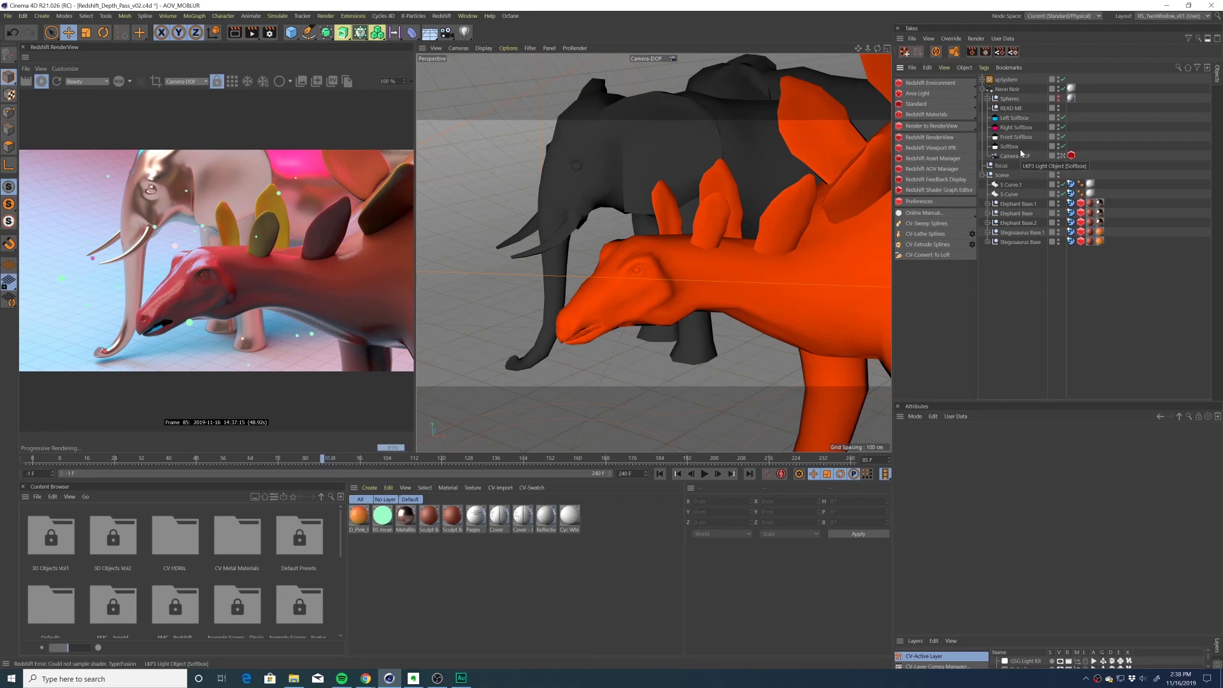
{"action": "left_click", "coordinate": [944, 174]}
{"action": "left_click_drag", "start_coordinate": [838, 168], "coordinate": [496, 109]}
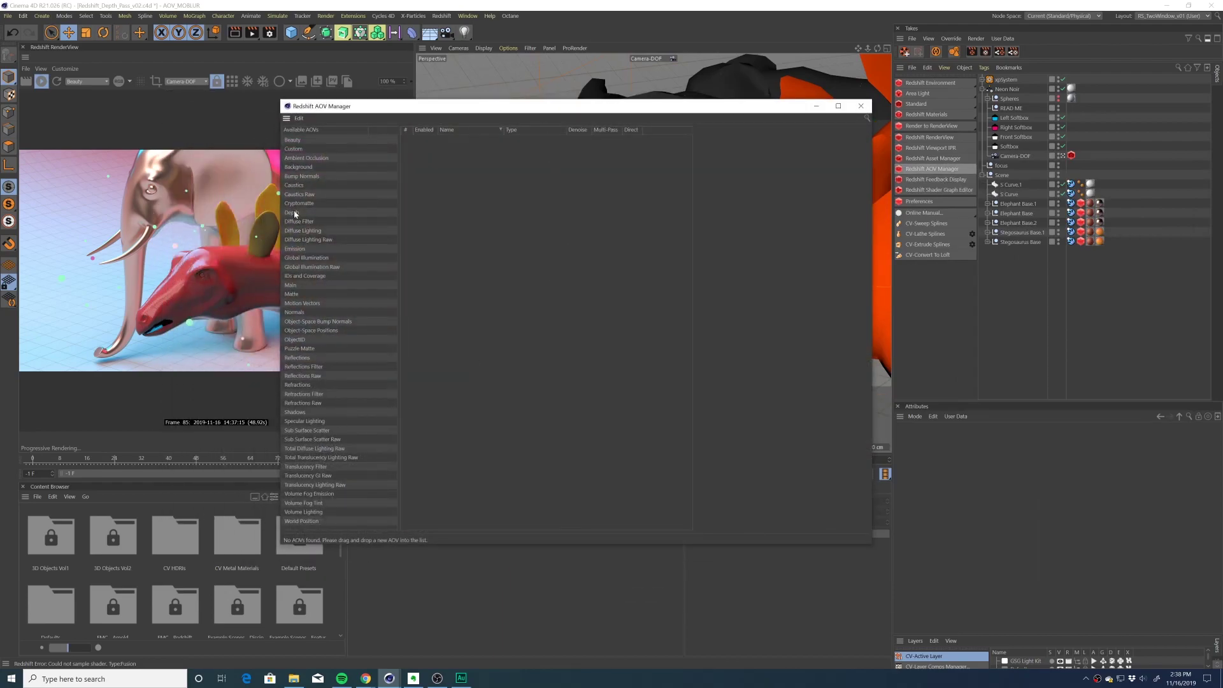
{"action": "left_click_drag", "start_coordinate": [295, 213], "coordinate": [472, 192]}
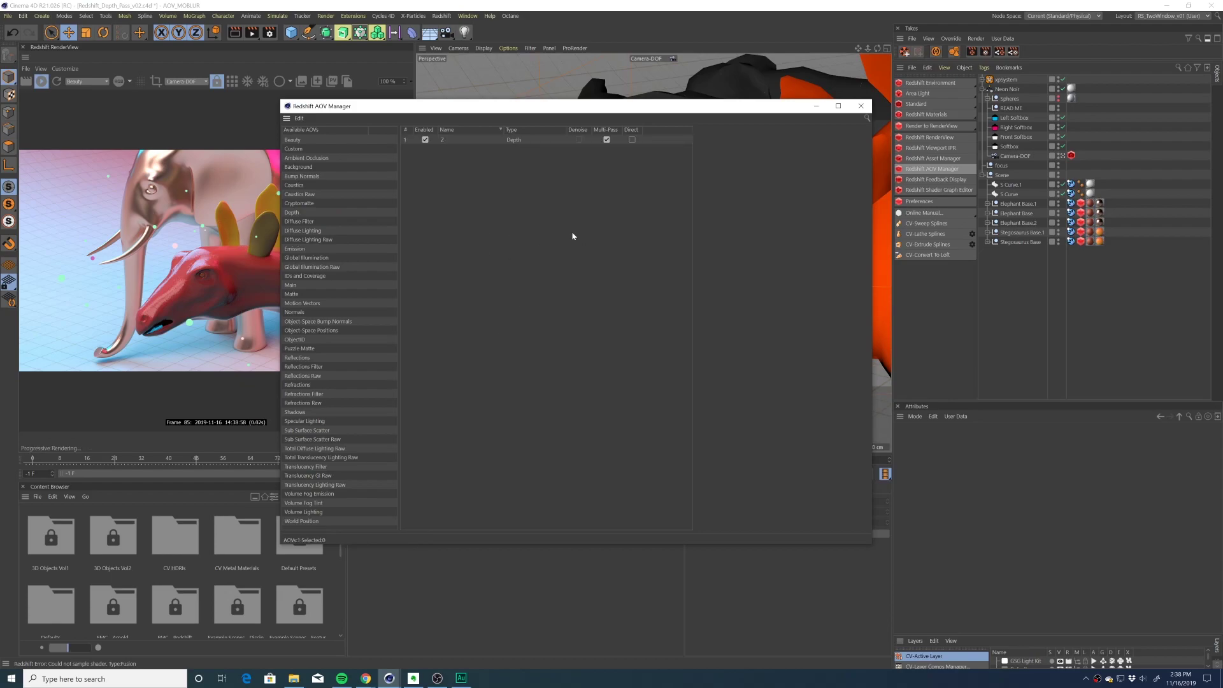
{"action": "left_click", "coordinate": [516, 140]}
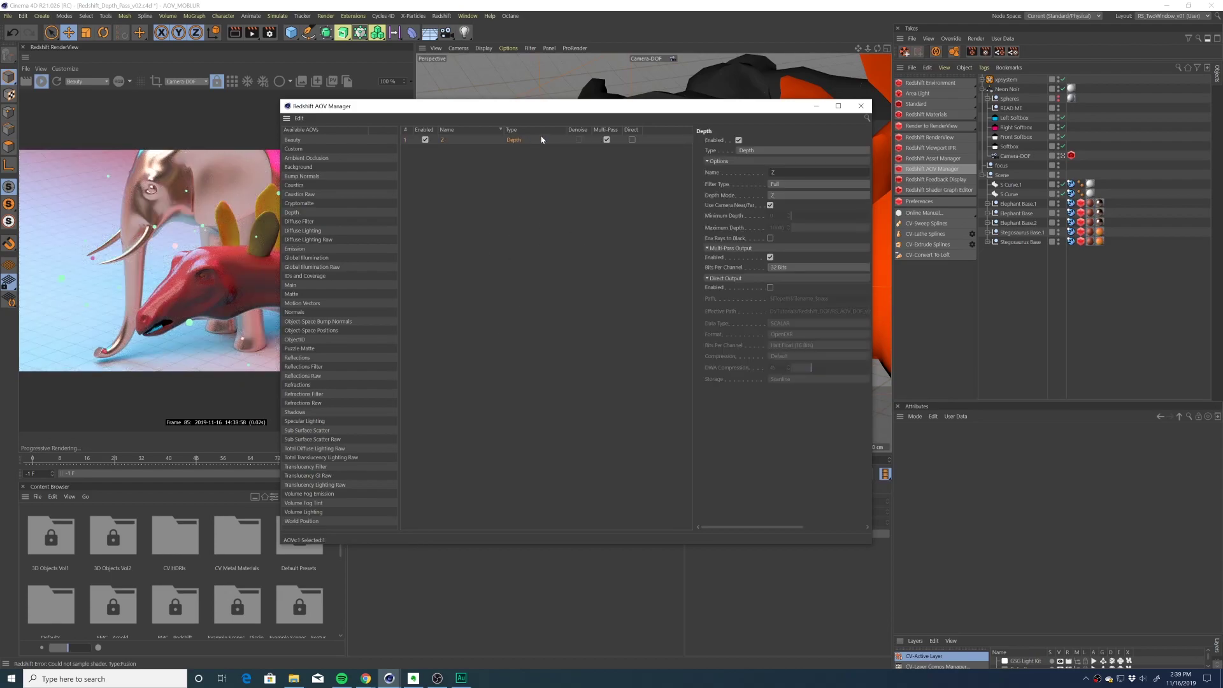
{"action": "left_click", "coordinate": [789, 194]}
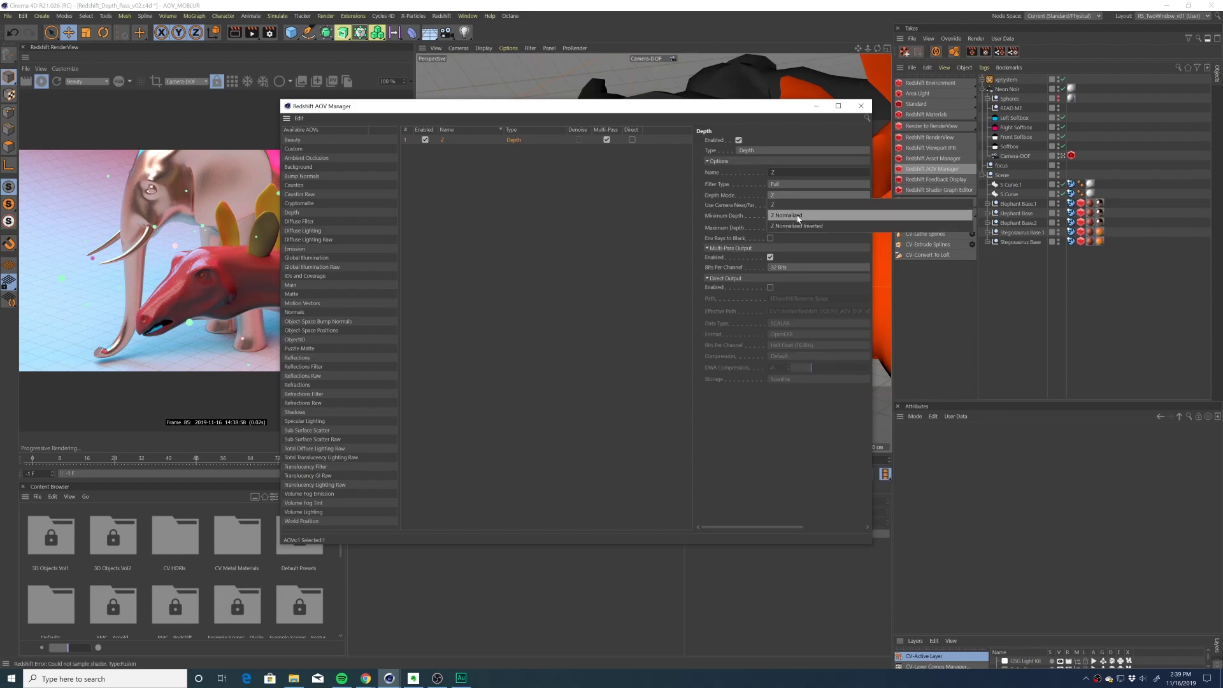
{"action": "left_click", "coordinate": [798, 216]}
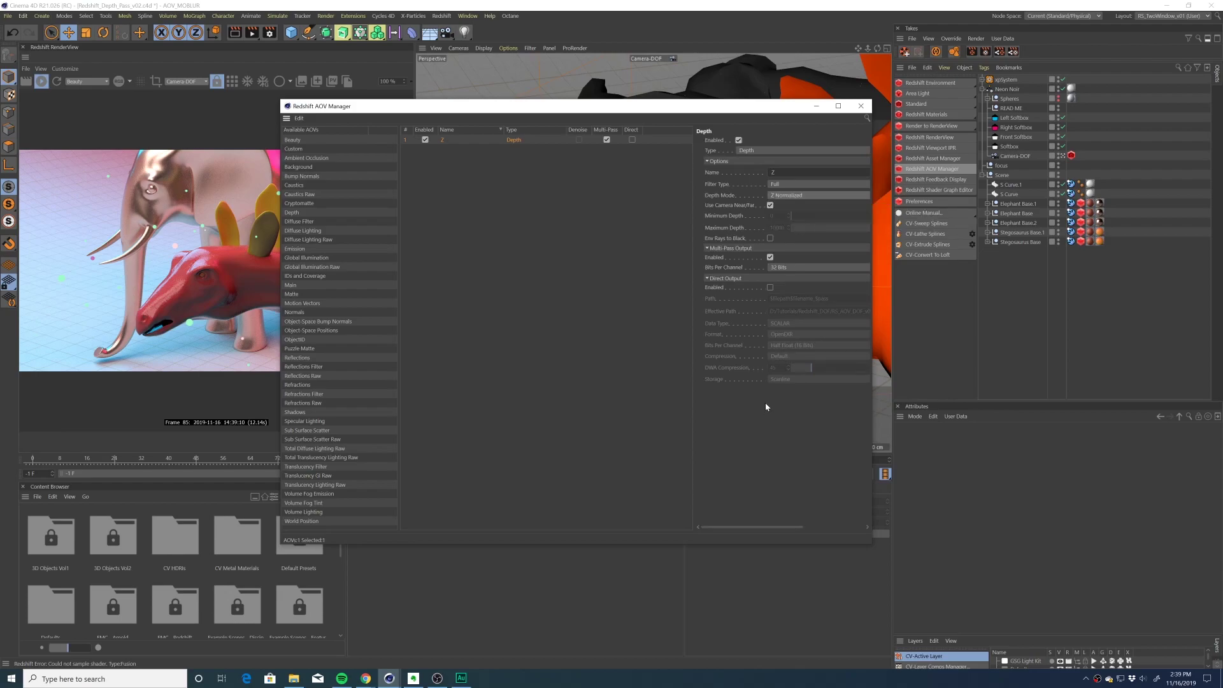
Restart the Redshift RenderView and switch its displayed pass from Beauty to Depth.
{"action": "left_click_drag", "start_coordinate": [619, 110], "coordinate": [813, 82]}
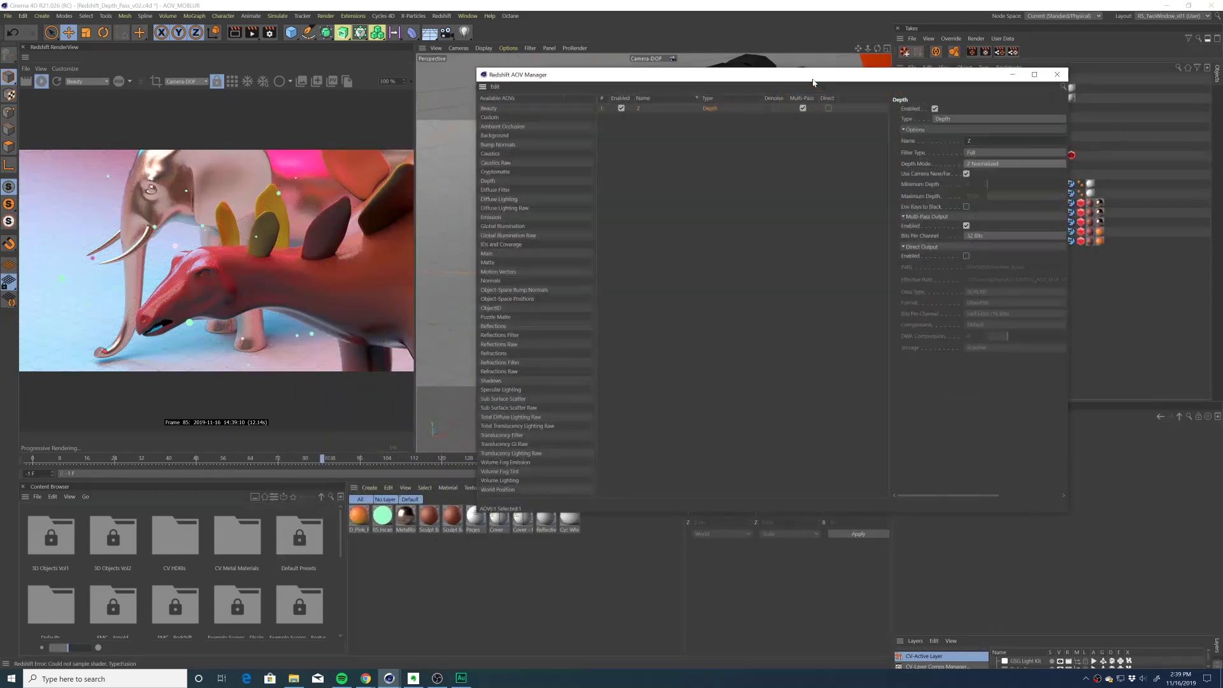
{"action": "left_click", "coordinate": [232, 82]}
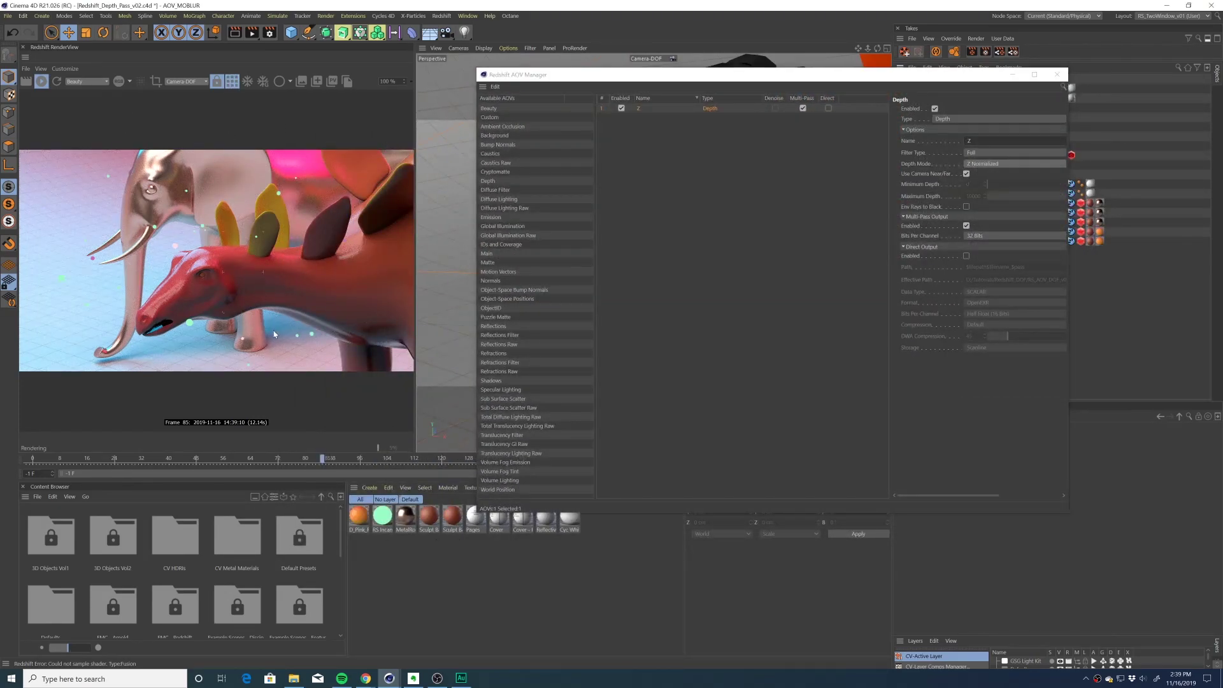
{"action": "left_click", "coordinate": [93, 82]}
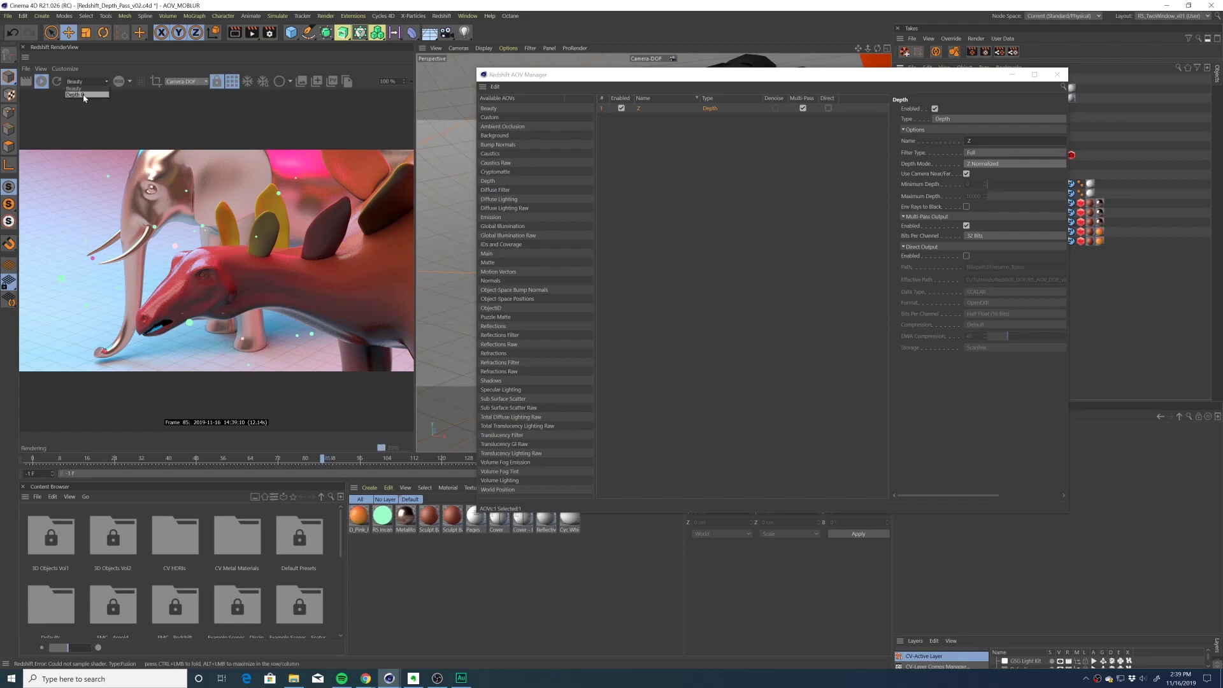
{"action": "left_click", "coordinate": [83, 98]}
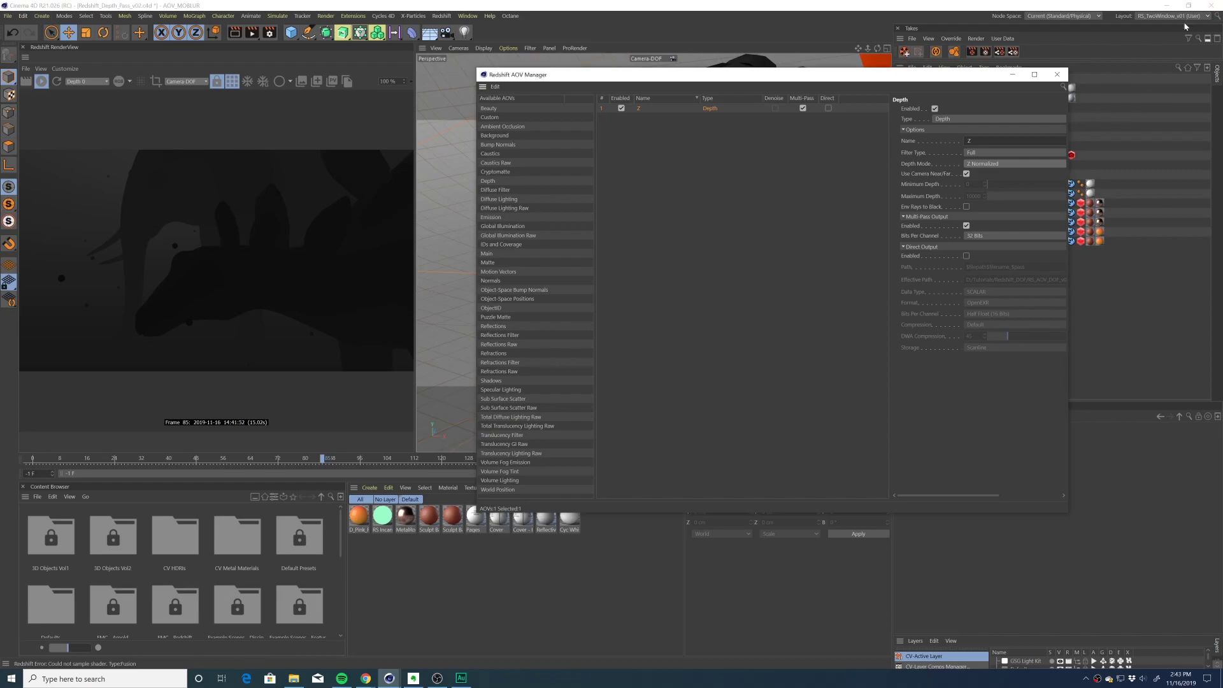
Close the AOV Manager, then enable Save and set the Render Settings frame range to Current Frame.
{"action": "left_click", "coordinate": [1057, 75]}
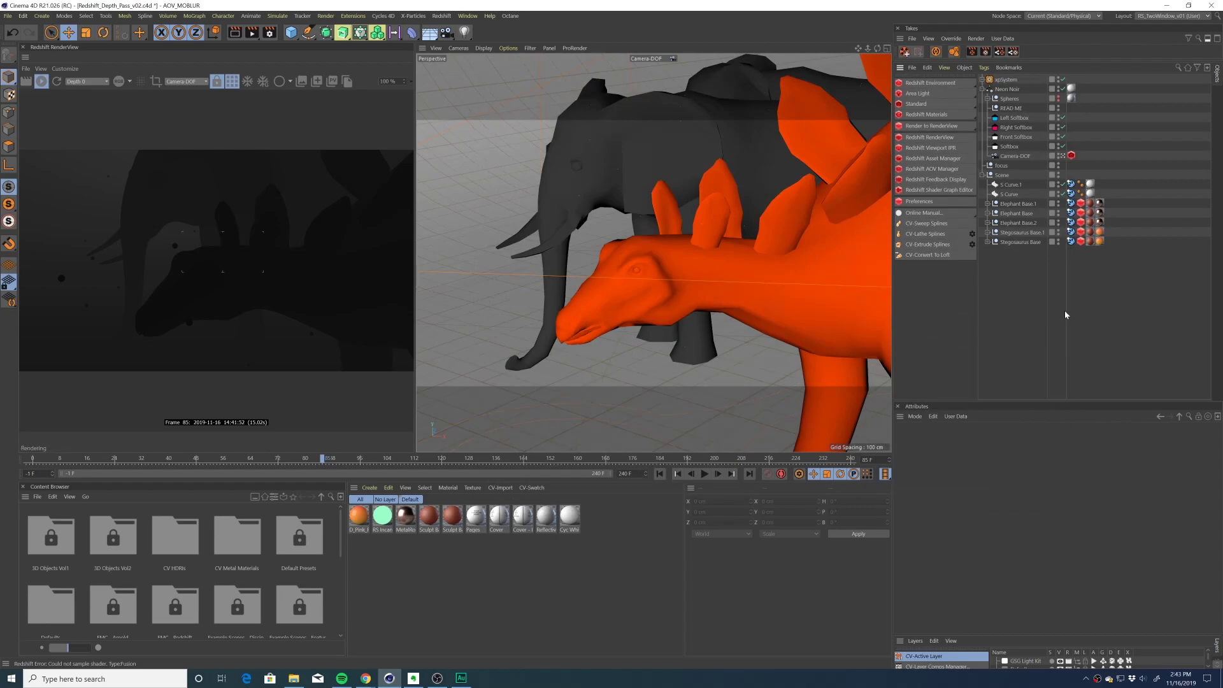
{"action": "key", "text": "ctrl+b"}
{"action": "left_click_drag", "start_coordinate": [924, 305], "coordinate": [518, 135]}
{"action": "left_click", "coordinate": [298, 247]}
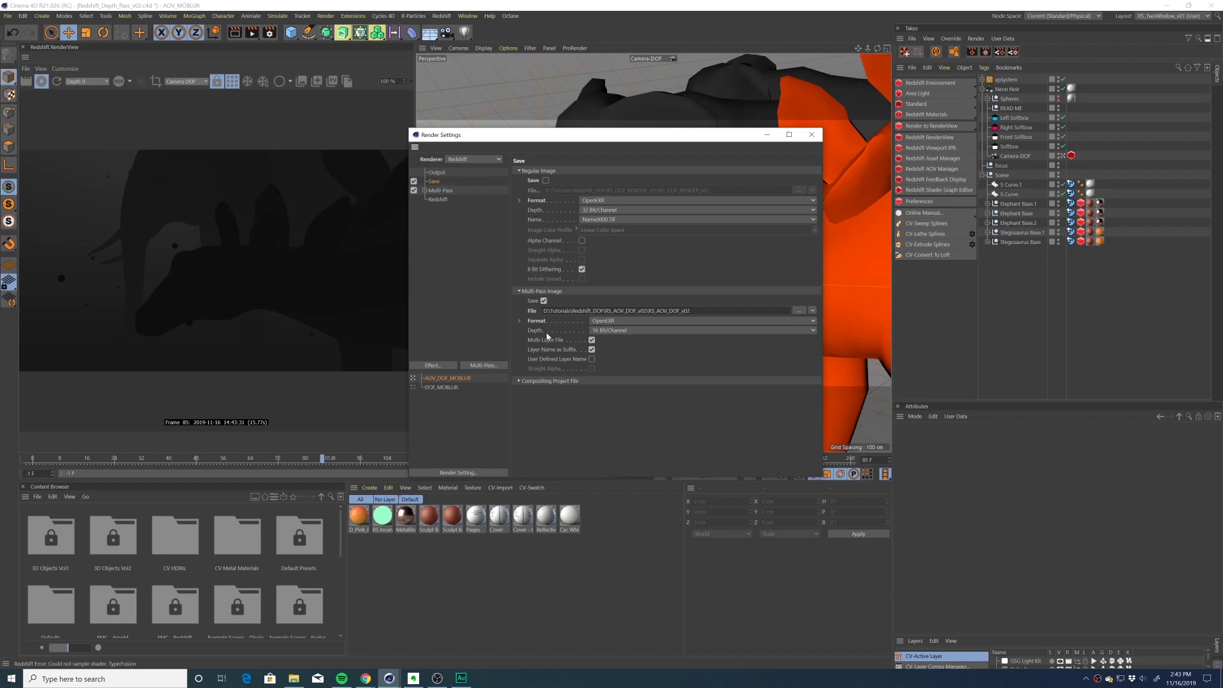
{"action": "left_click_drag", "start_coordinate": [580, 135], "coordinate": [600, 97]}
{"action": "left_click", "coordinate": [457, 134]}
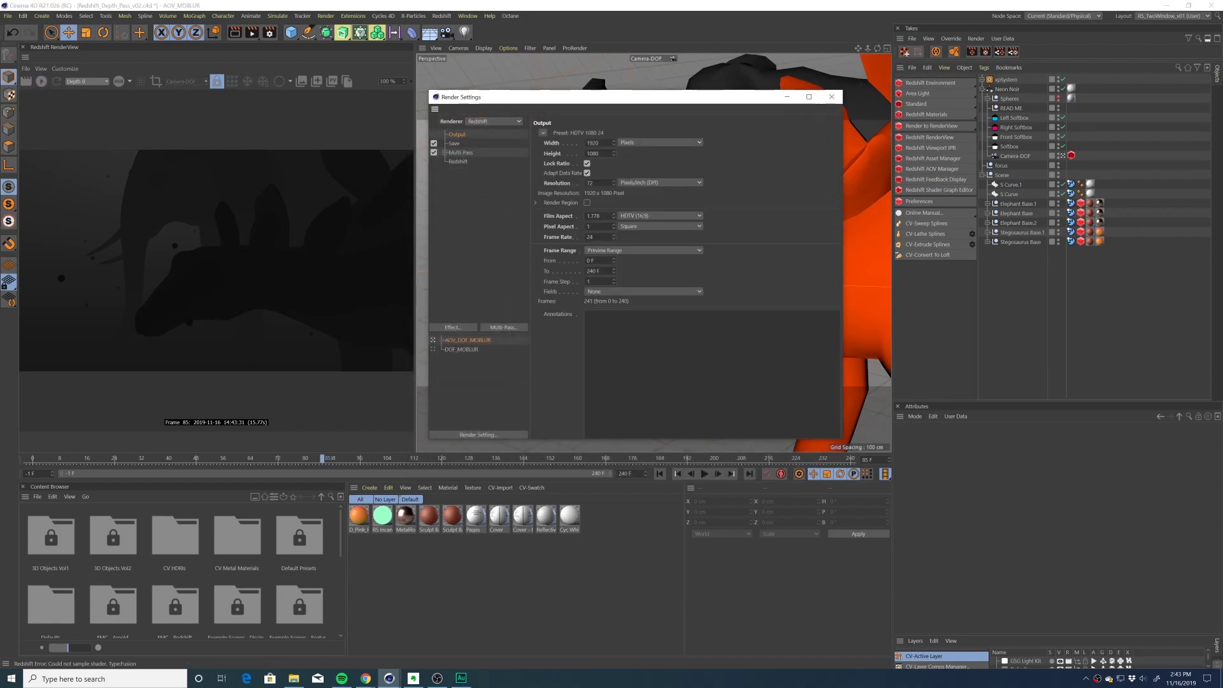
{"action": "left_click", "coordinate": [637, 250]}
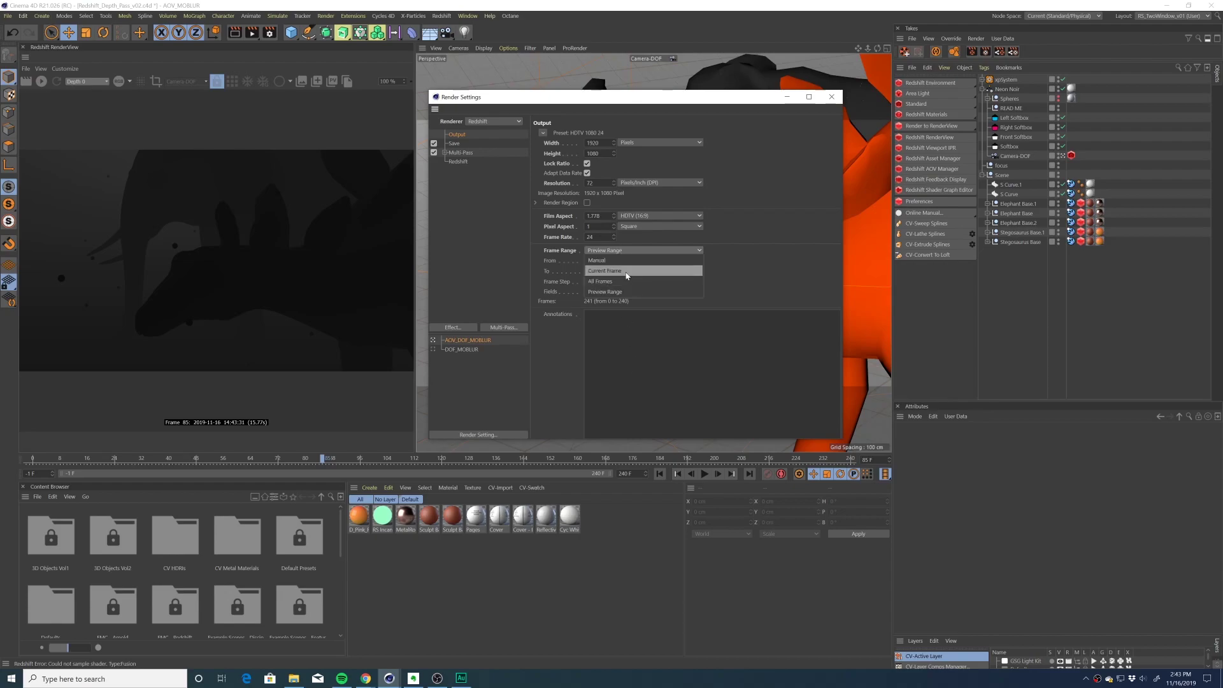
{"action": "left_click", "coordinate": [628, 272]}
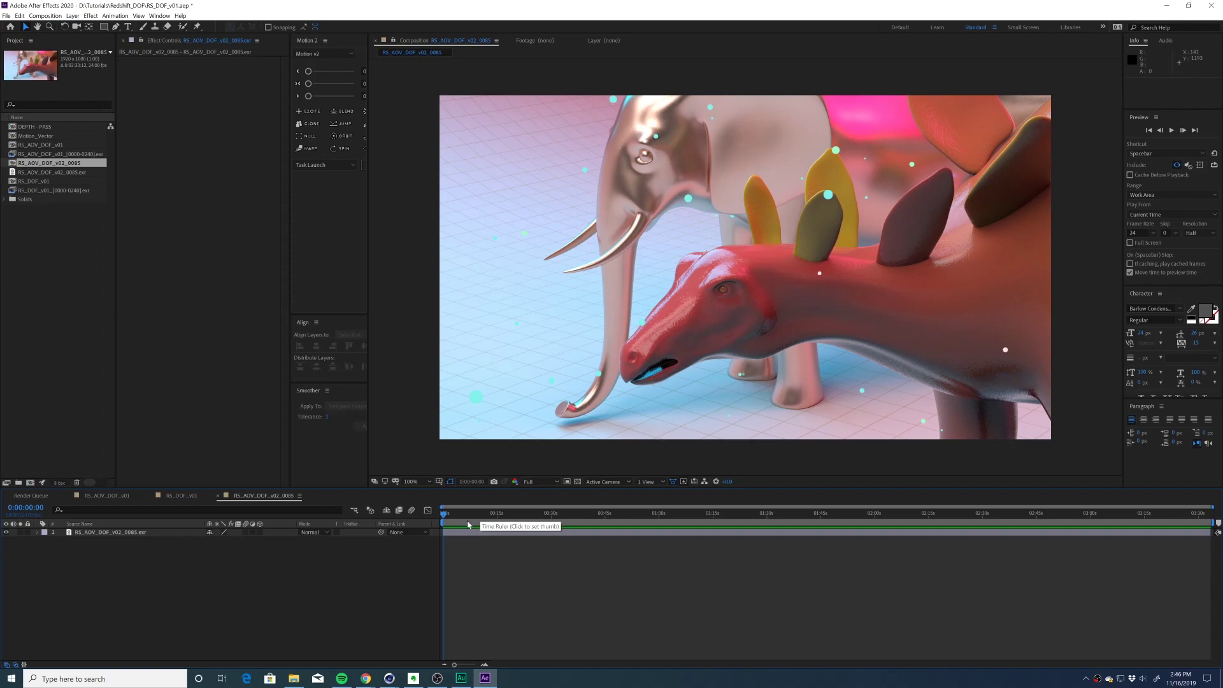
At 0:00:21:09, apply EXtractoR to the EXR layer and set its Layers channel to Depth.
{"action": "left_click_drag", "start_coordinate": [516, 513], "coordinate": [520, 513]}
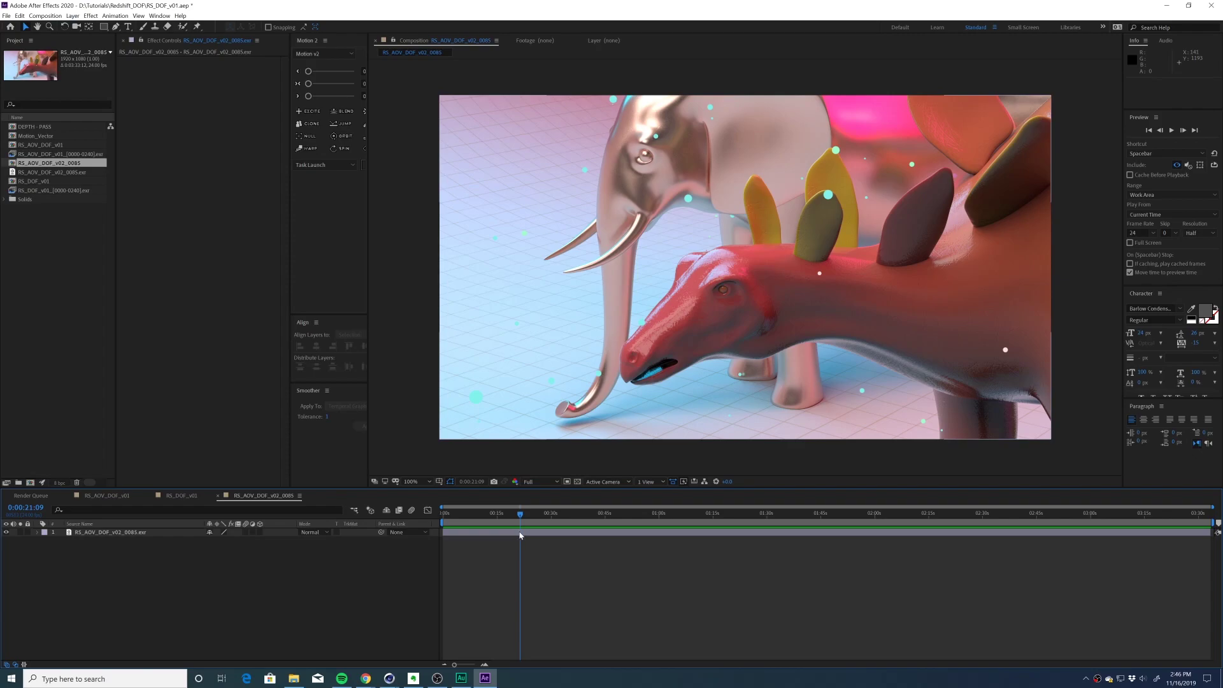
{"action": "left_click", "coordinate": [516, 539]}
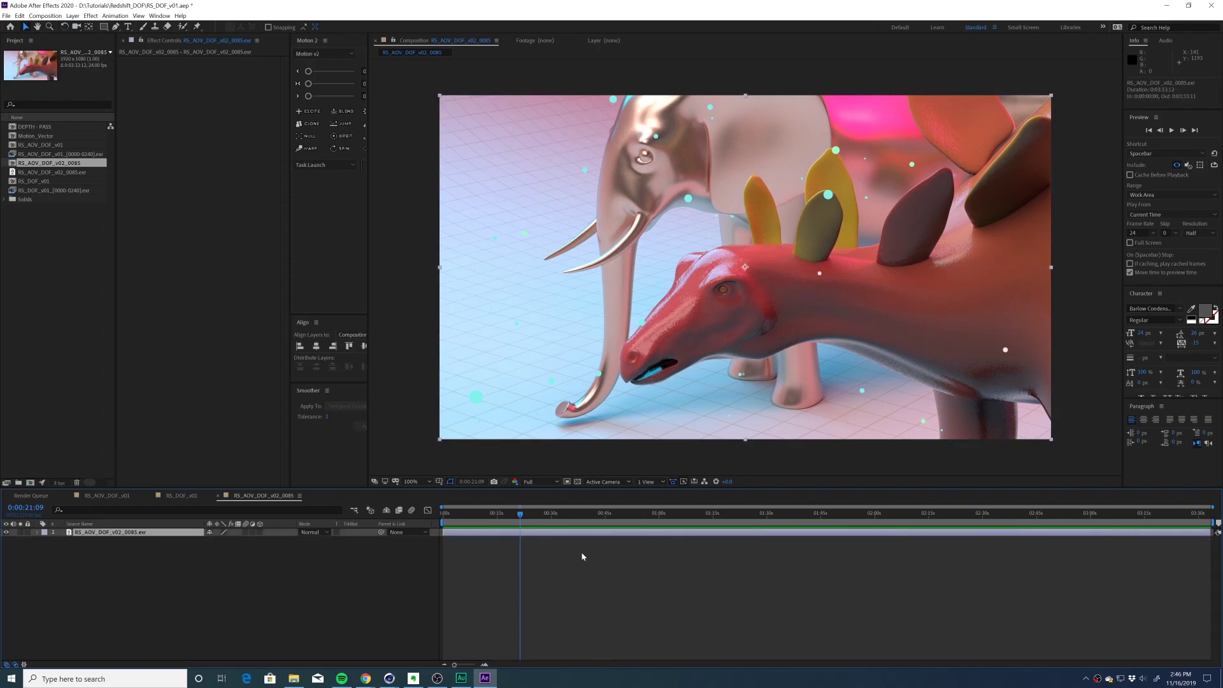
{"action": "key", "text": "ctrl+space"}
{"action": "type", "text": "extr"}
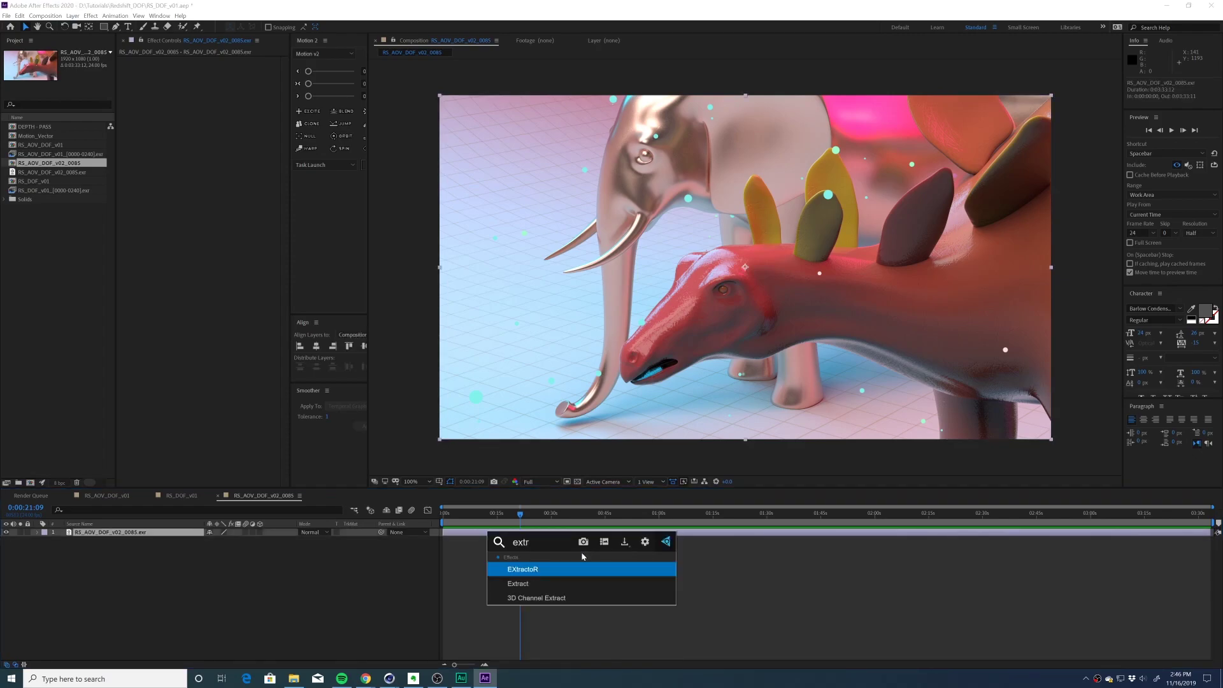
{"action": "key", "text": "Return"}
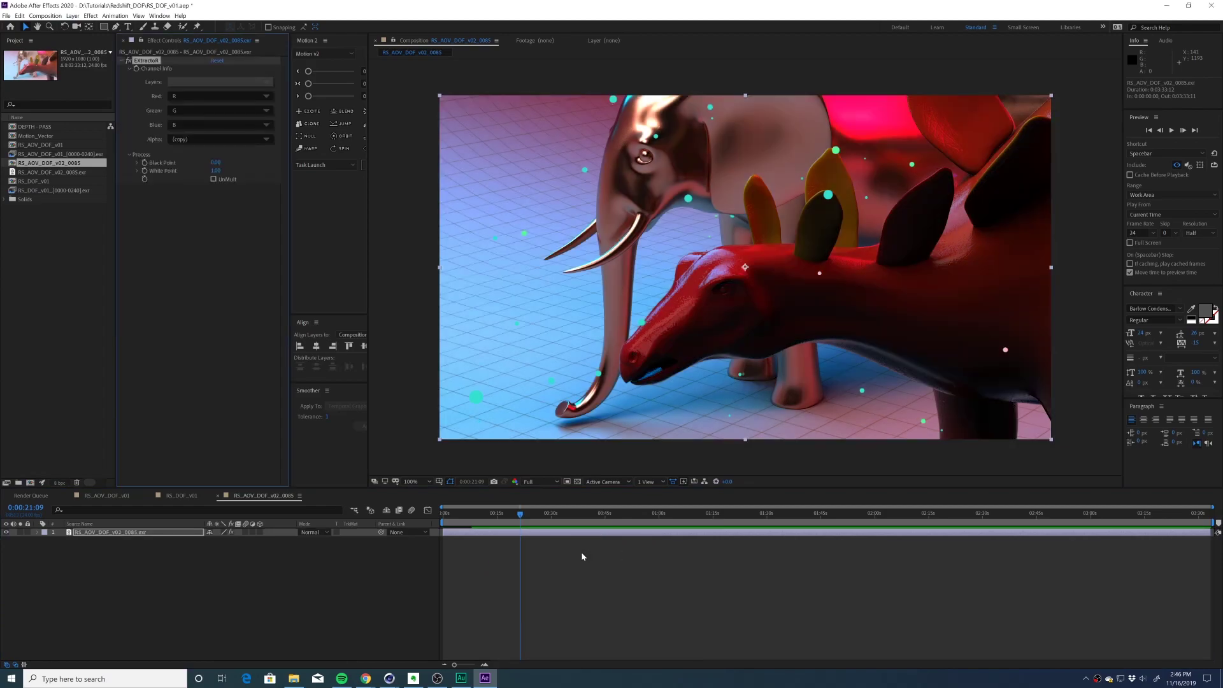
{"action": "left_click", "coordinate": [190, 83]}
{"action": "left_click", "coordinate": [210, 88]}
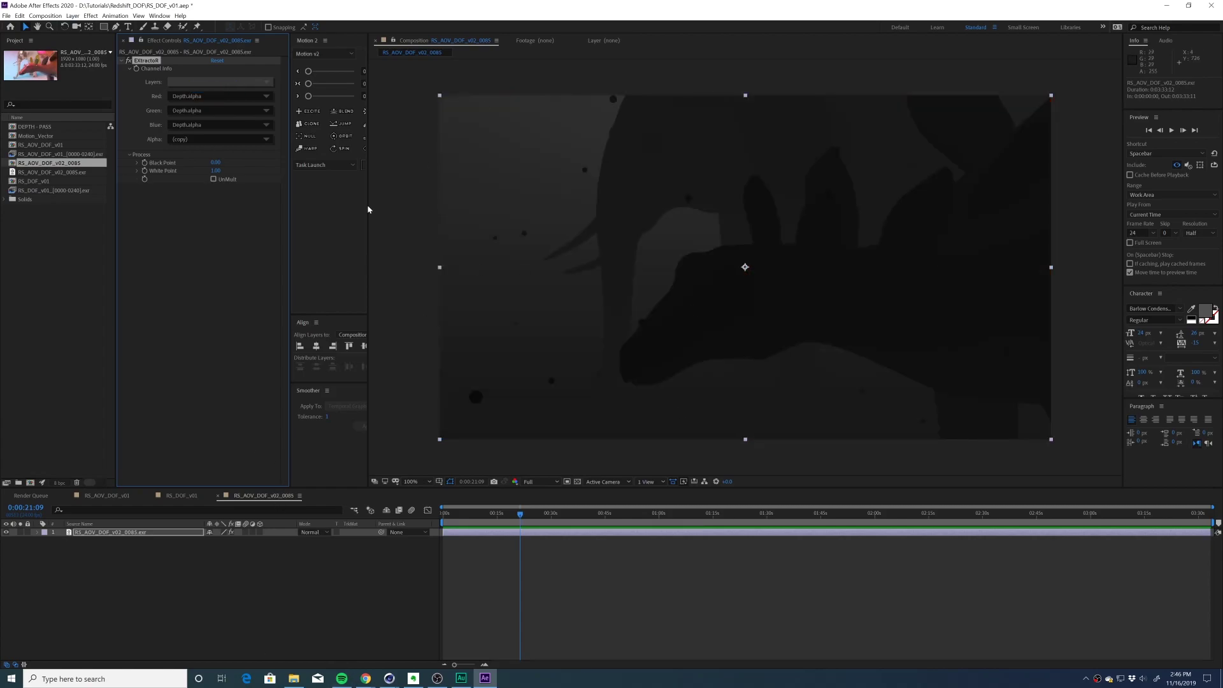
Duplicate the EXR layer, remove EXtractoR from the copy, and move the depth layer below the colour copy.
{"action": "left_click", "coordinate": [115, 532]}
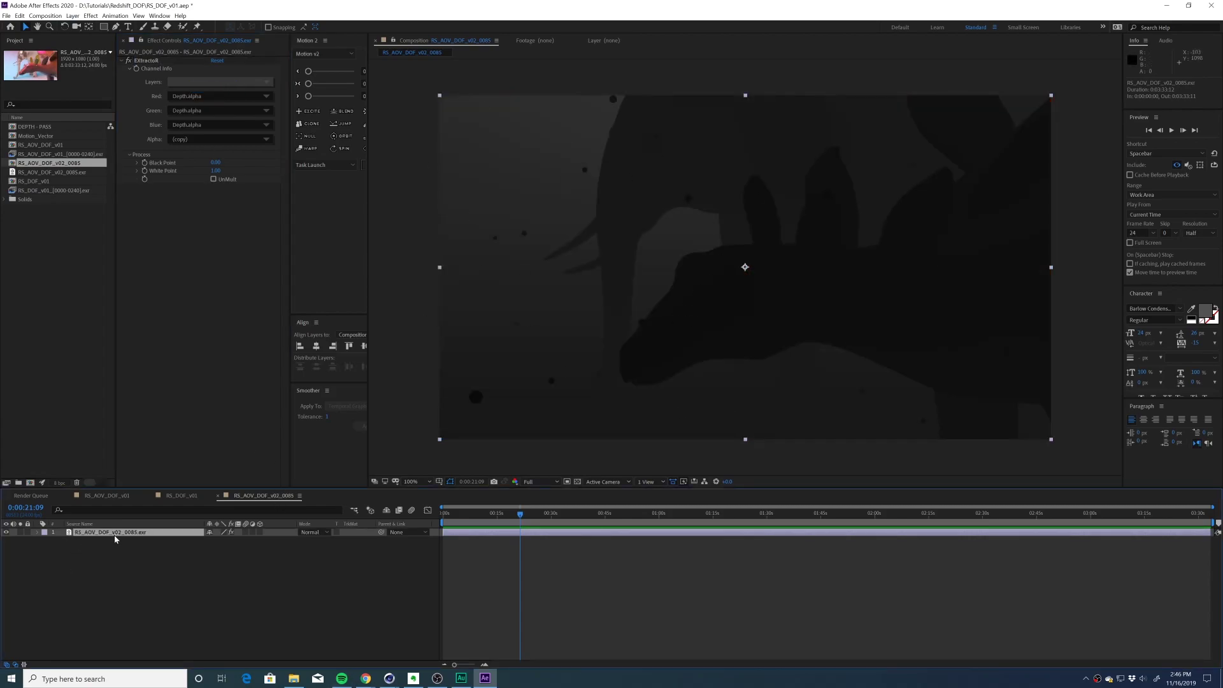
{"action": "key", "text": "ctrl+d"}
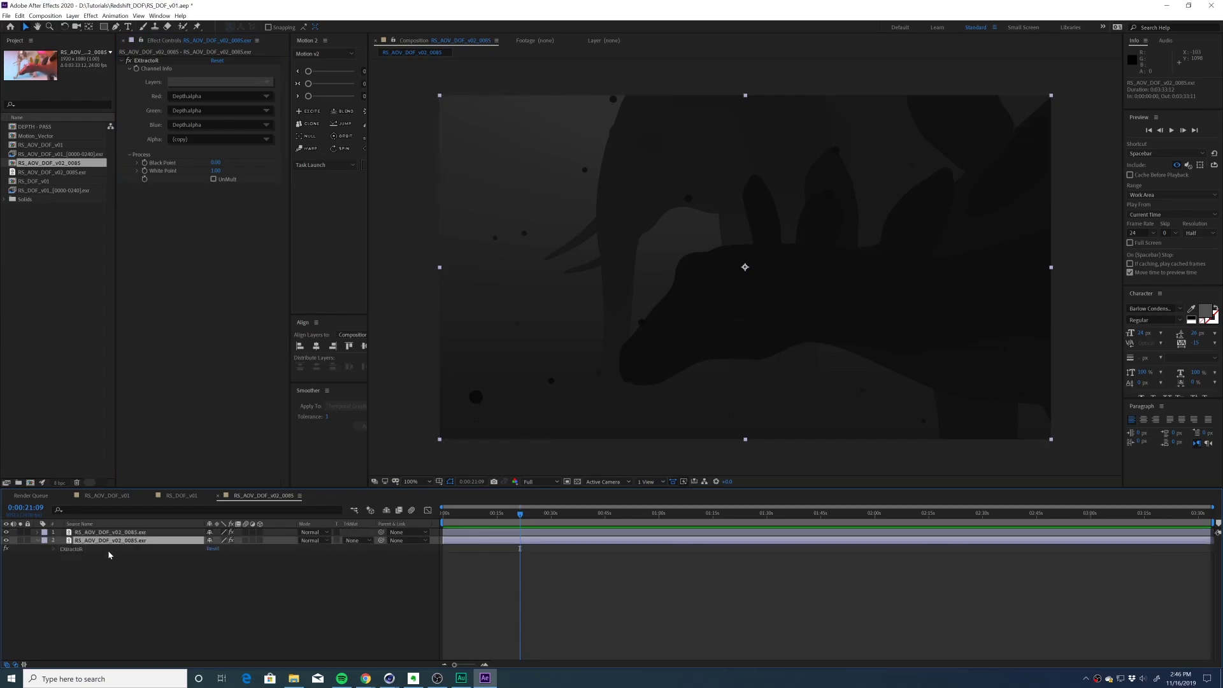
{"action": "key", "text": "e"}
{"action": "key", "text": "Delete"}
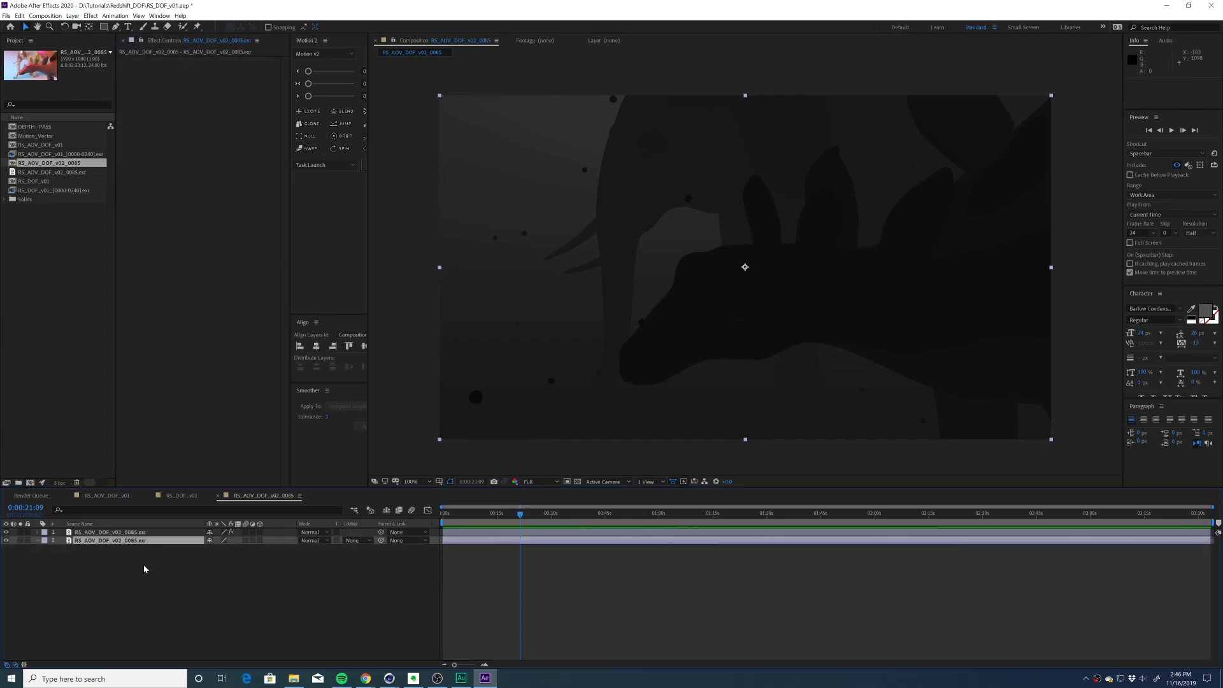
{"action": "left_click", "coordinate": [20, 540]}
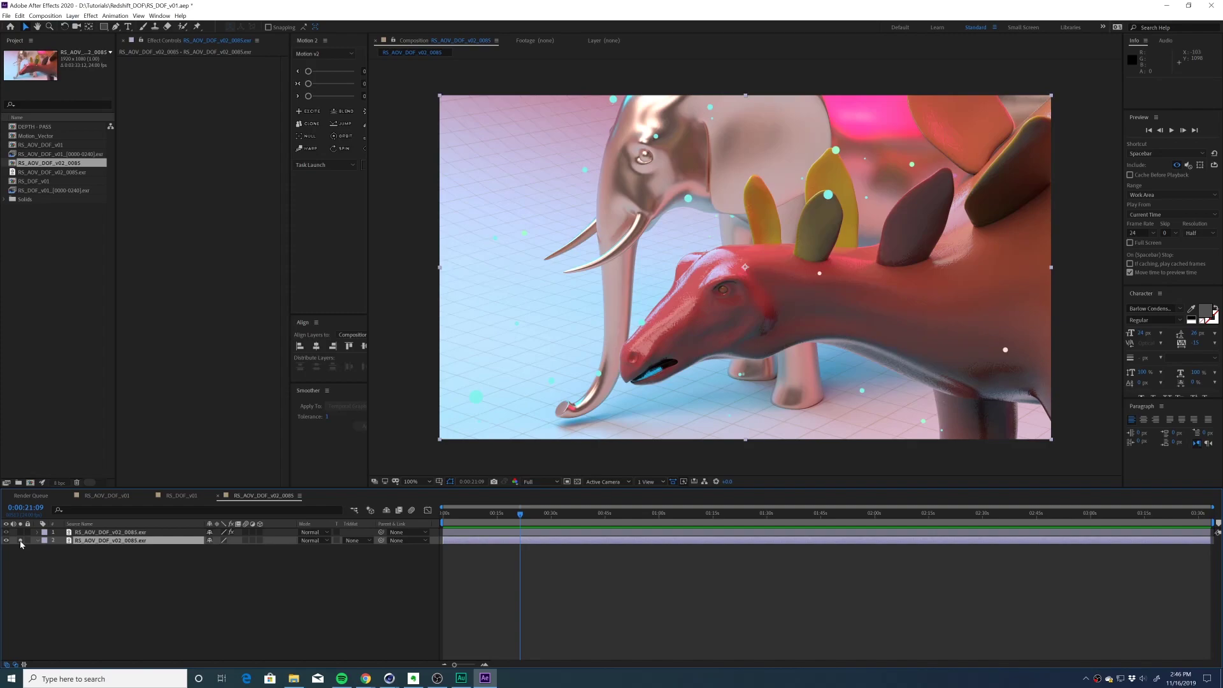
{"action": "left_click", "coordinate": [20, 541]}
{"action": "left_click_drag", "start_coordinate": [128, 533], "coordinate": [134, 589]}
Pre-compose the depth layer as DEPTH_STILL, moving all attributes into it.
{"action": "key", "text": "ctrl+shift+c"}
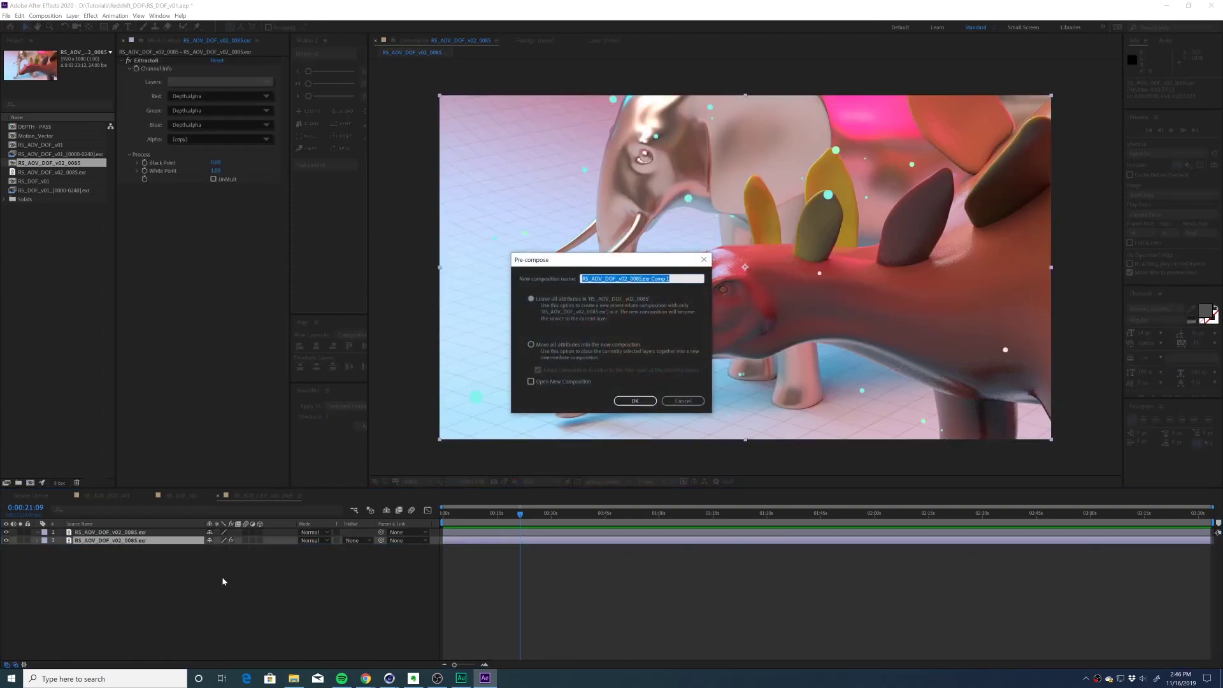
{"action": "left_click", "coordinate": [576, 343]}
{"action": "key", "text": "shift+Tab"}
{"action": "type", "text": "DEPTH_ST"}
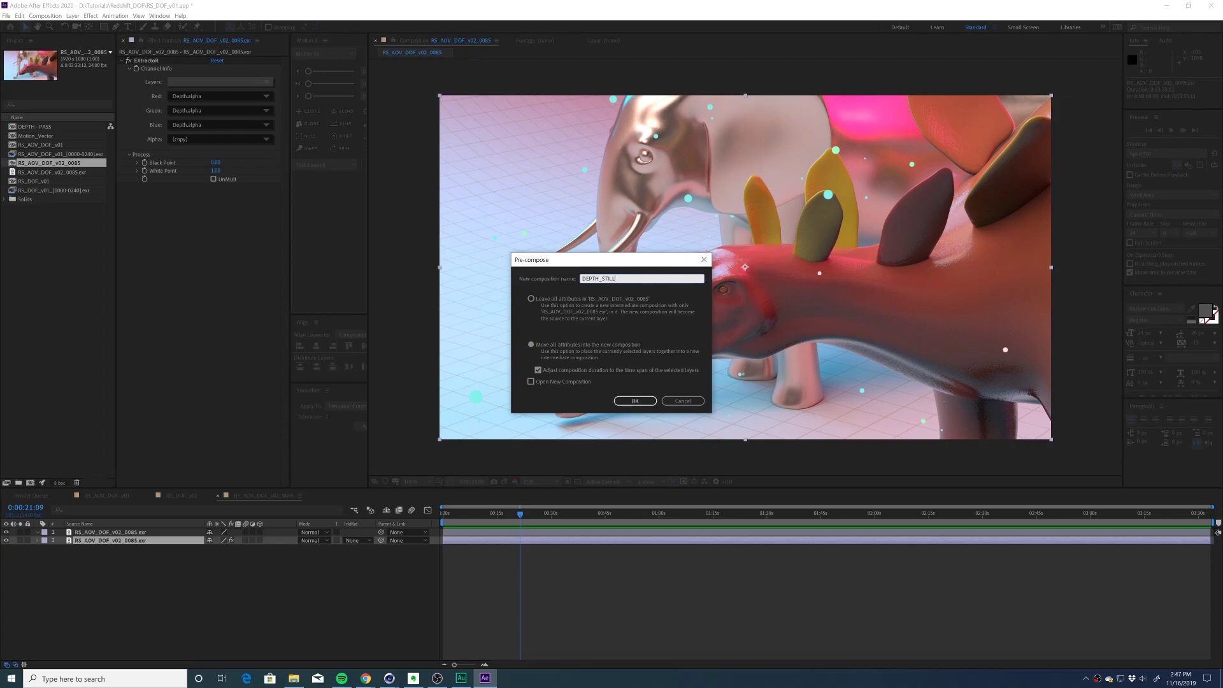
{"action": "type", "text": "ILL"}
{"action": "key", "text": "Return"}
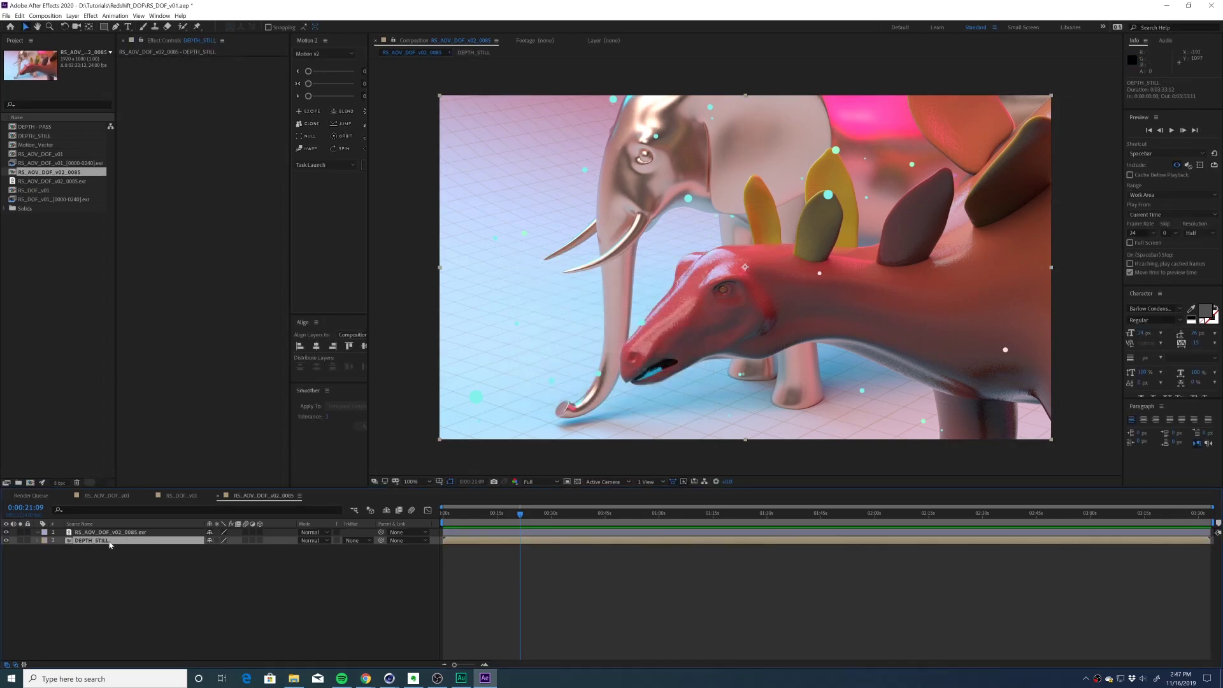
Inside DEPTH_STILL, set the EXR layer's EXtractoR White Point to 0.25.
{"action": "left_click", "coordinate": [128, 586]}
{"action": "double_click", "coordinate": [129, 542]}
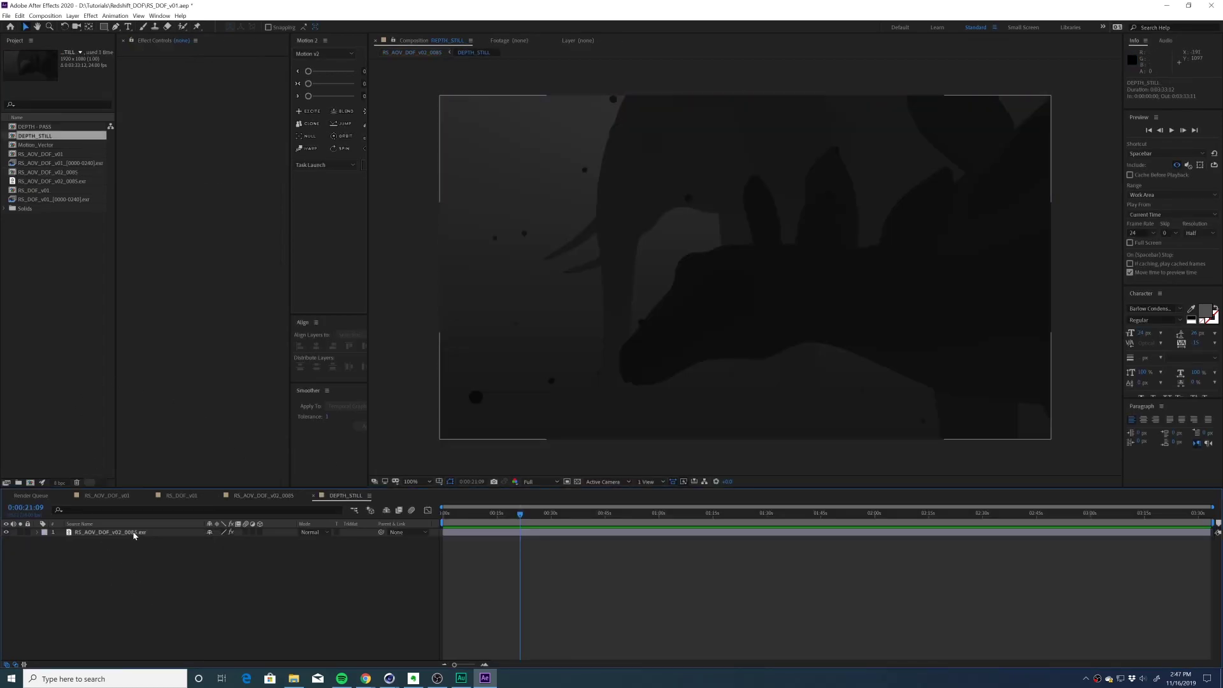
{"action": "left_click", "coordinate": [134, 534]}
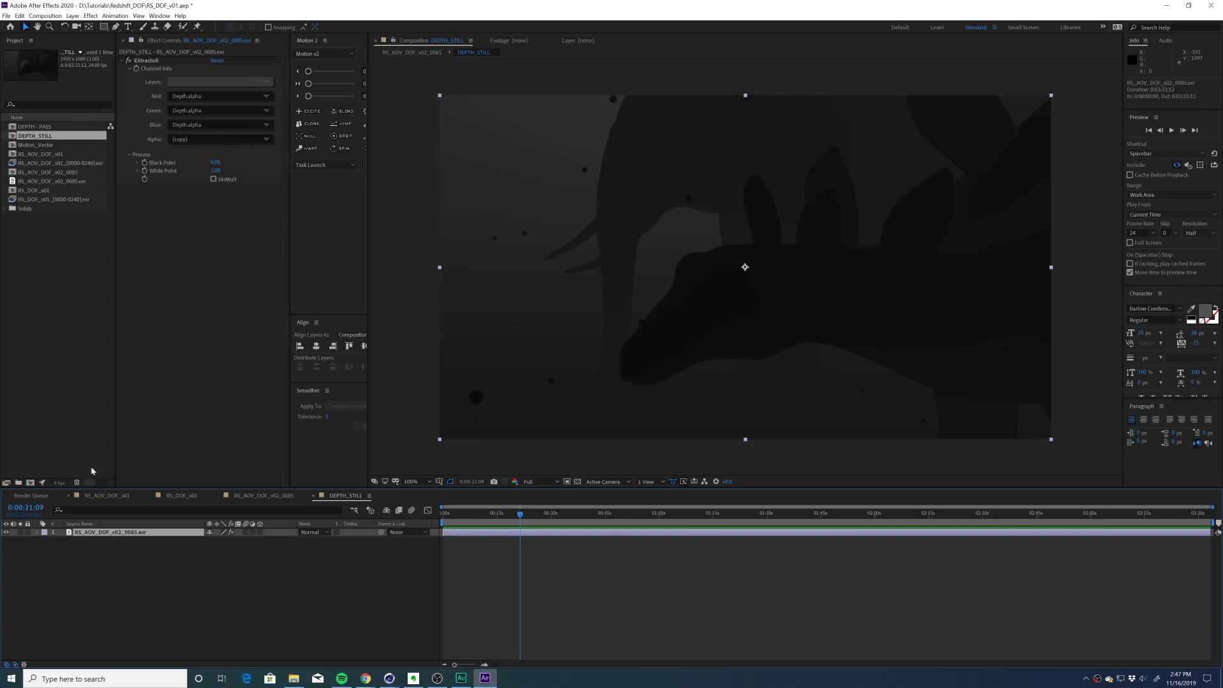
{"action": "left_click_drag", "start_coordinate": [215, 171], "coordinate": [217, 170]}
{"action": "left_click", "coordinate": [218, 170]}
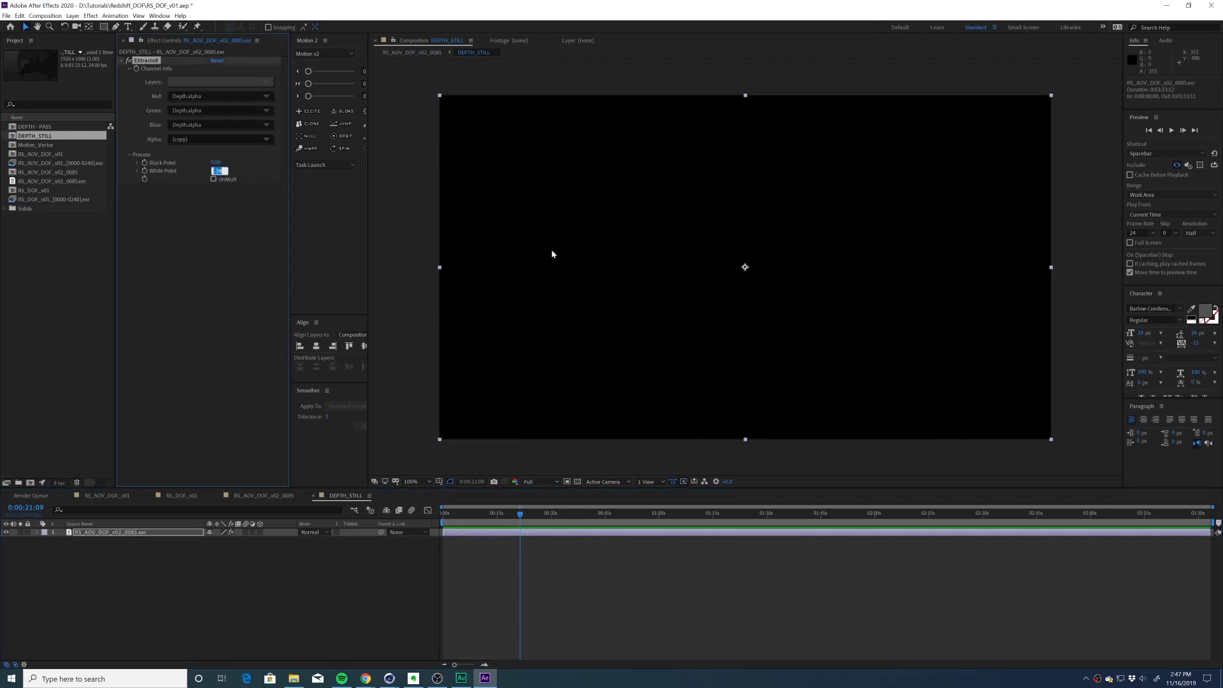
{"action": "type", "text": "0.5"}
{"action": "key", "text": "Return"}
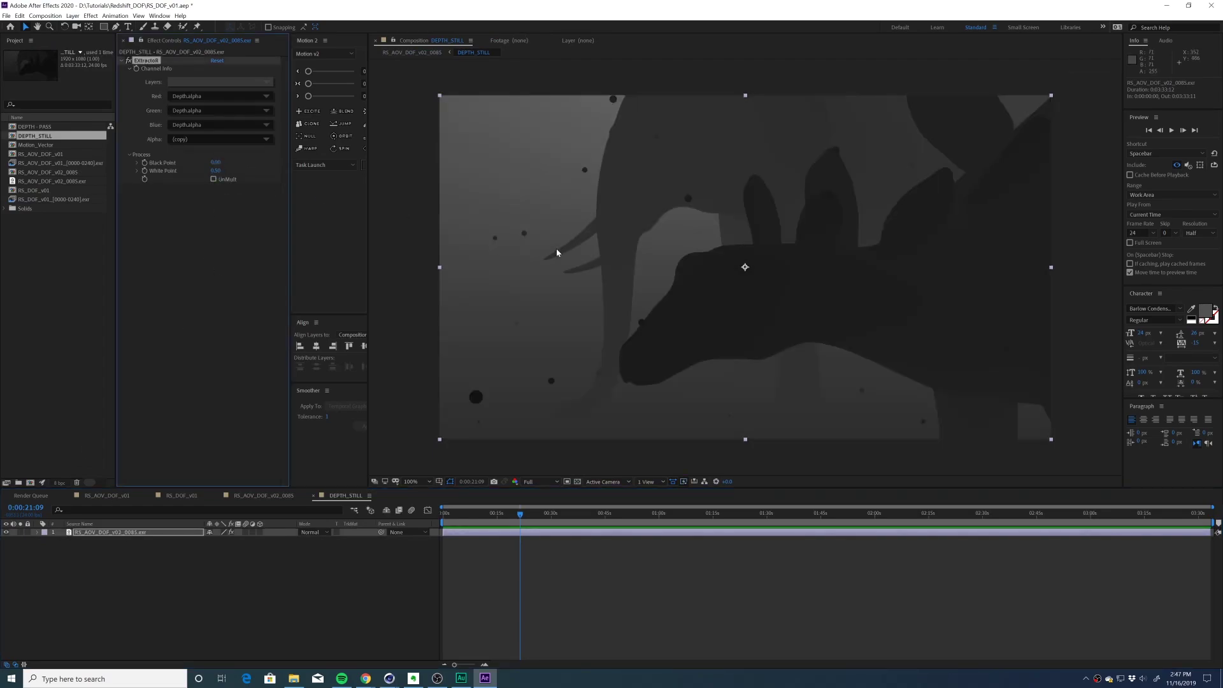
{"action": "left_click", "coordinate": [216, 171]}
{"action": "type", "text": "0.25"}
{"action": "key", "text": "Return"}
Set the EXtractoR Black Point to 0 and return to the main RS_AOV_DOF_v02_0085 comp.
{"action": "left_click", "coordinate": [215, 162]}
{"action": "type", "text": "0"}
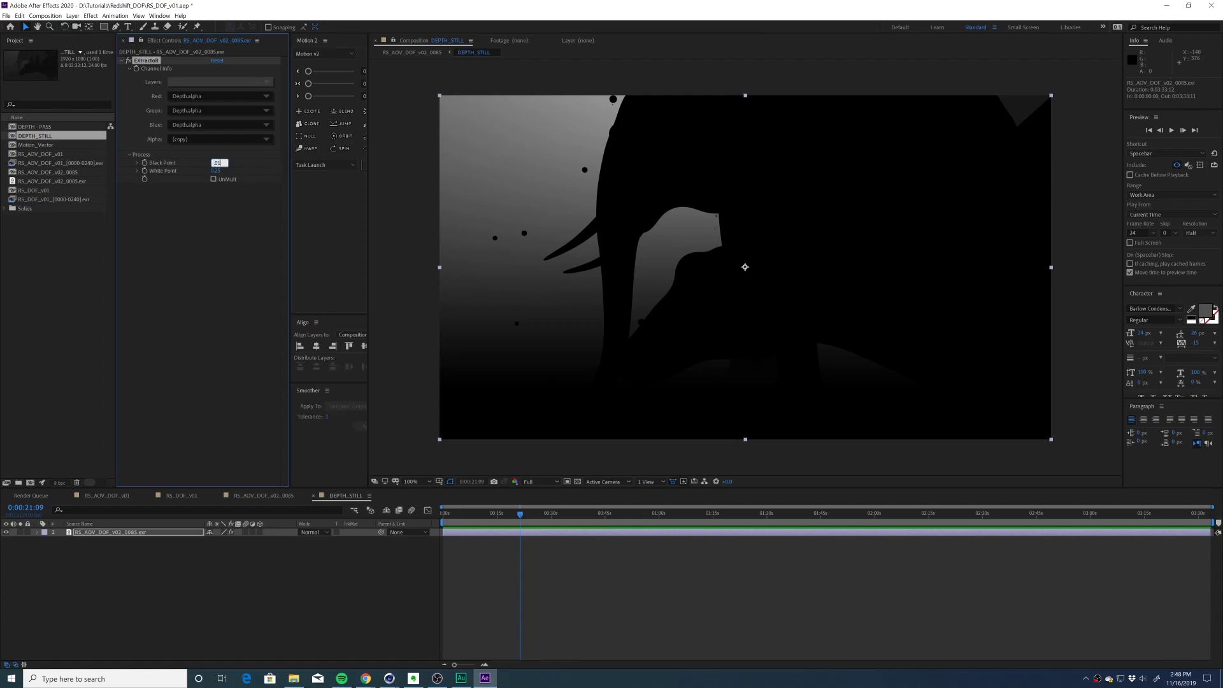
{"action": "type", "text": ".01"}
{"action": "key", "text": "Return"}
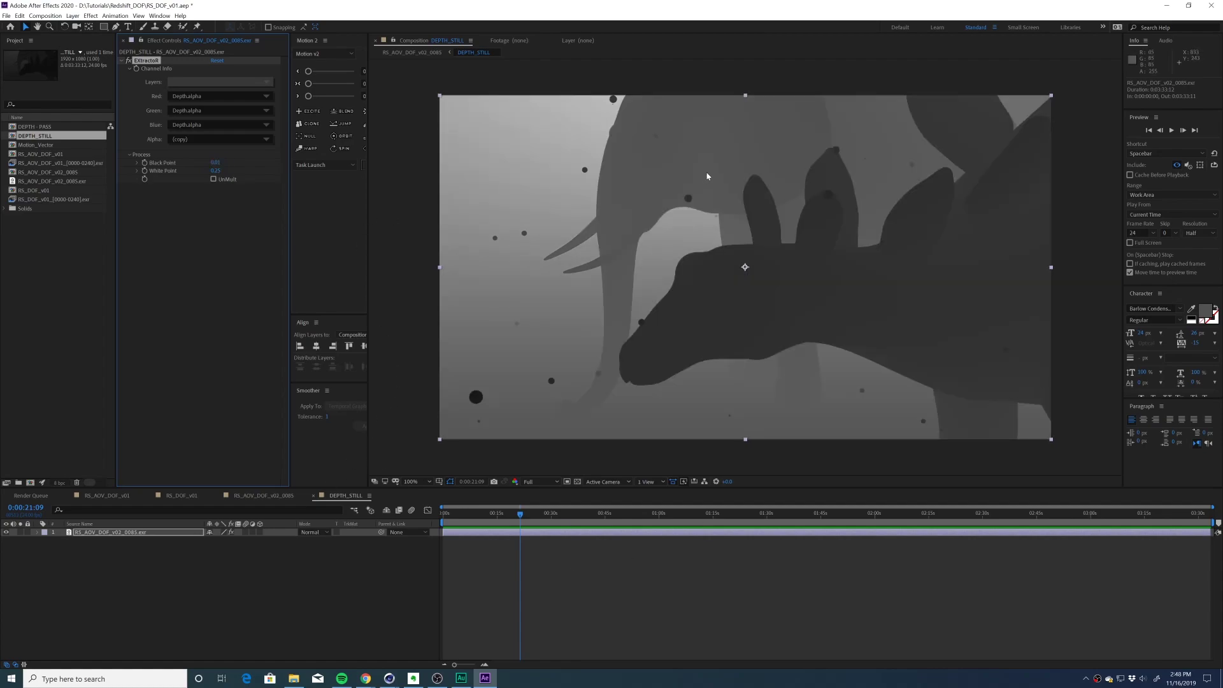
{"action": "left_click", "coordinate": [215, 162]}
{"action": "type", "text": "0"}
{"action": "key", "text": "Return"}
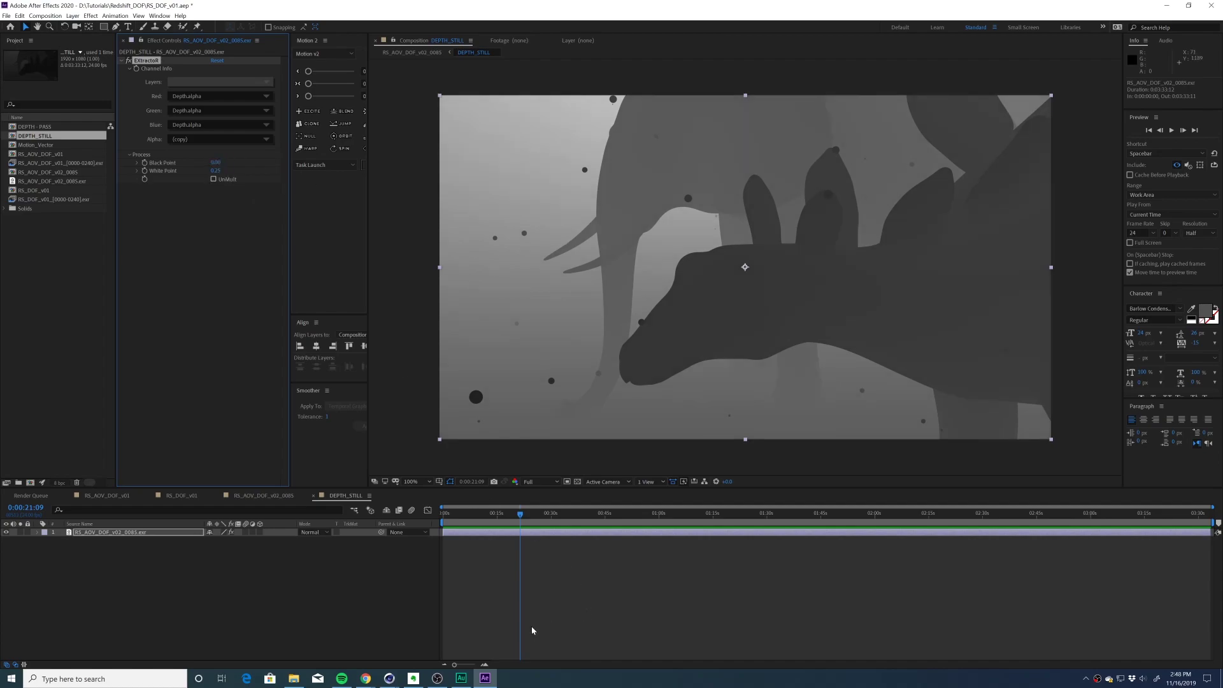
{"action": "key", "text": "Tab"}
{"action": "left_click", "coordinate": [351, 600]}
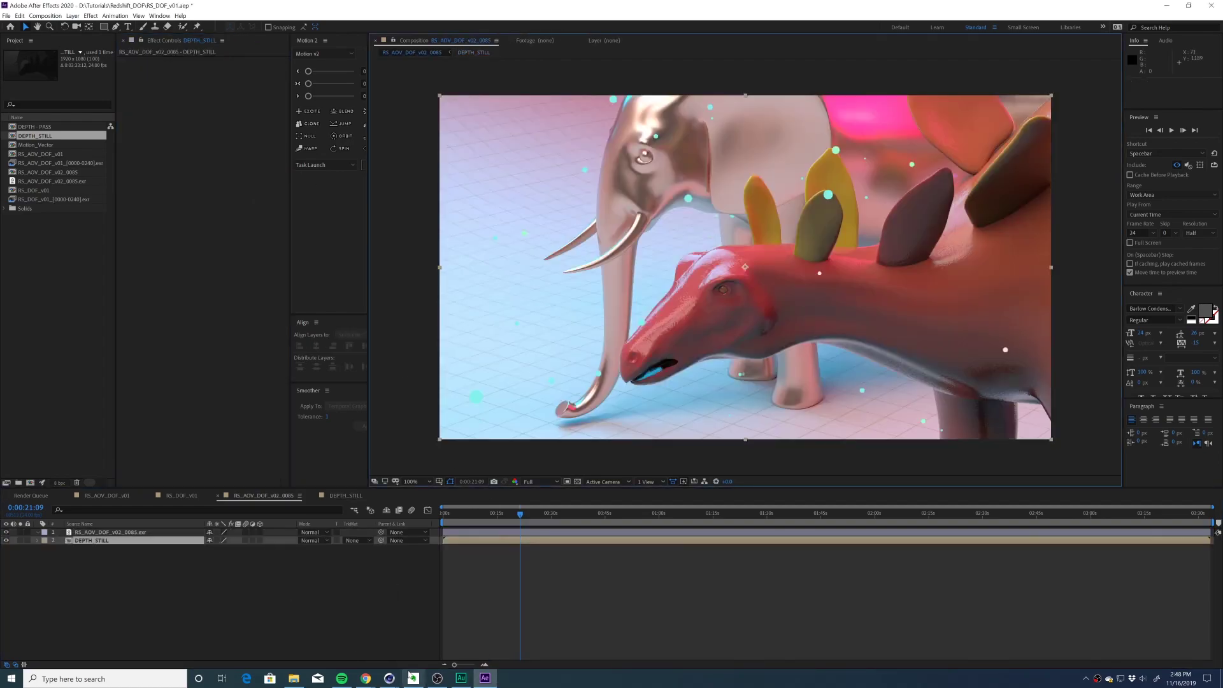
{"action": "left_click", "coordinate": [164, 584]}
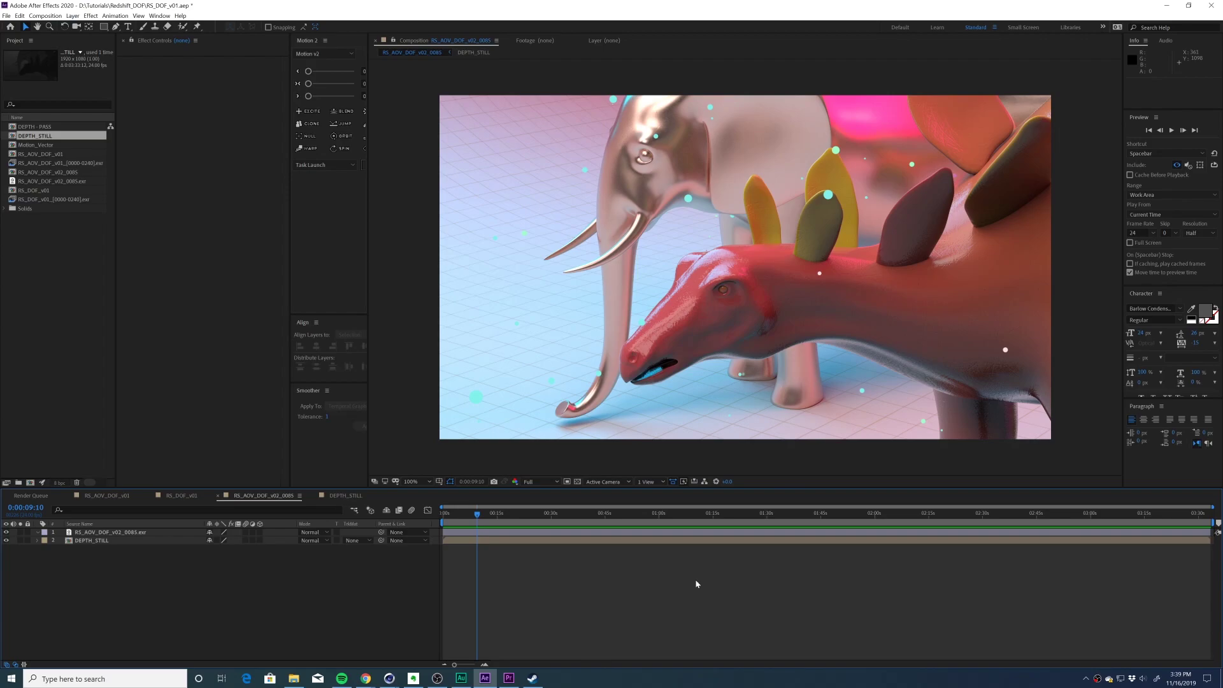
Create a new adjustment layer named FL DOF.
{"action": "key", "text": "ctrl+alt+y"}
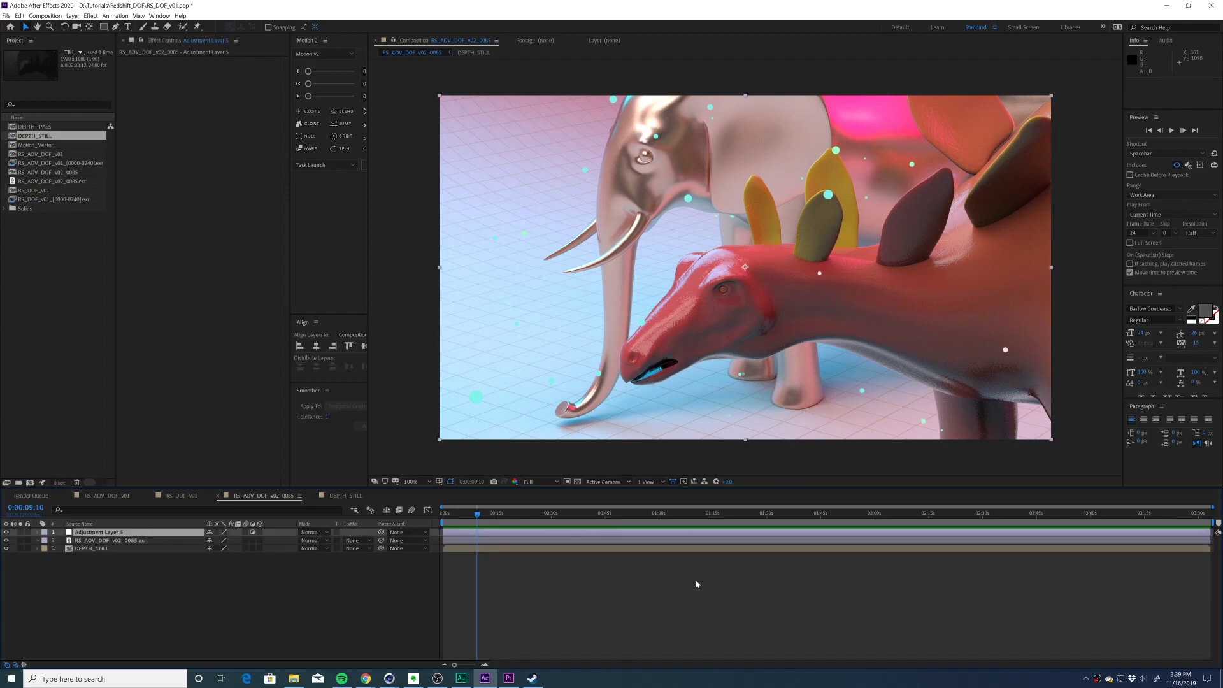
{"action": "key", "text": "Return"}
{"action": "type", "text": "F"}
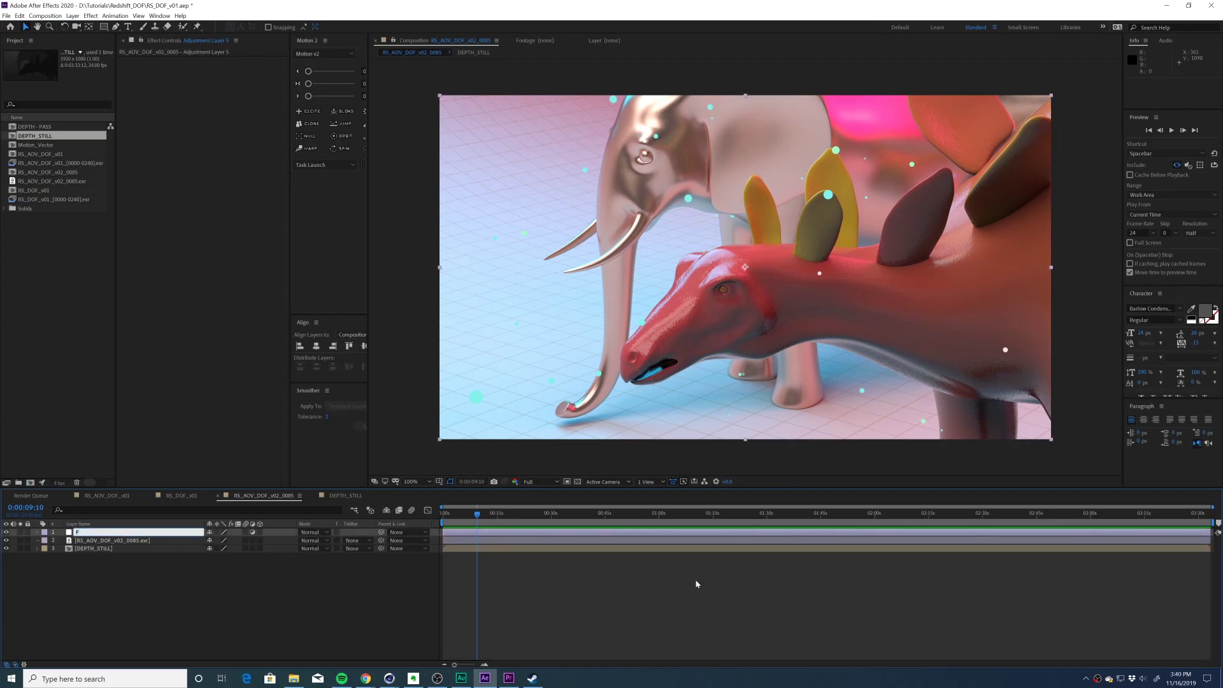
{"action": "type", "text": "L DOF"}
{"action": "key", "text": "Return"}
Duplicate FL DOF and rename the copy AE DOF.
{"action": "key", "text": "ctrl+d"}
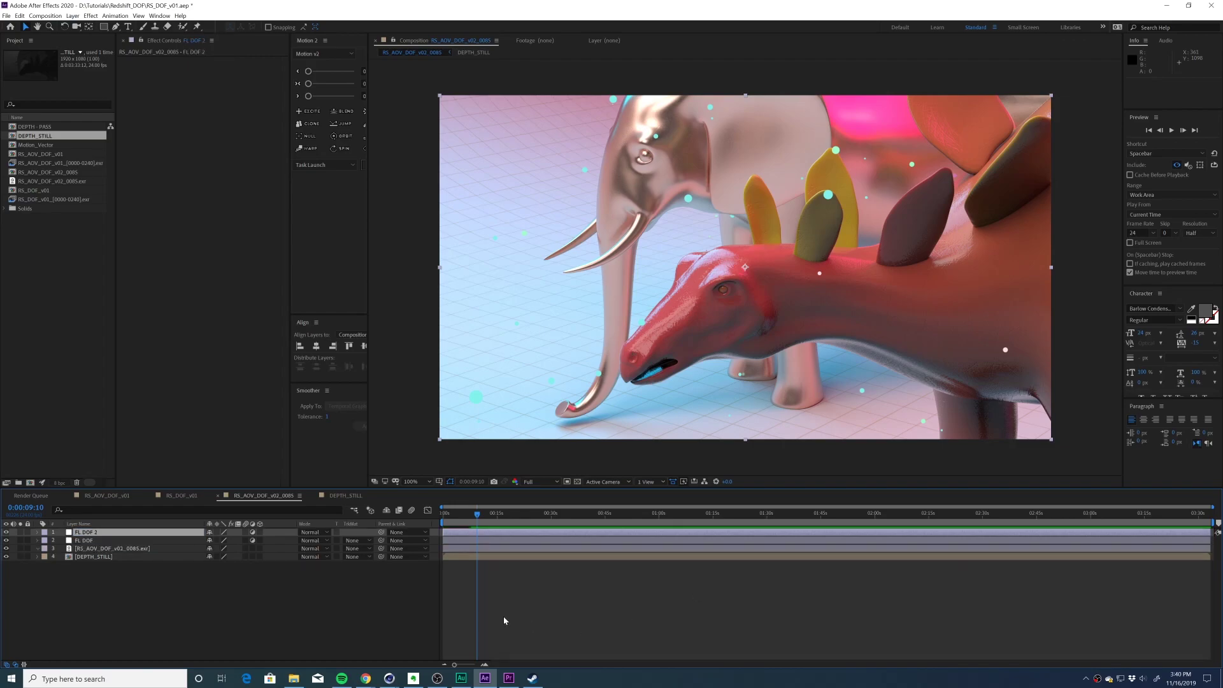
{"action": "key", "text": "Return"}
{"action": "type", "text": "A"}
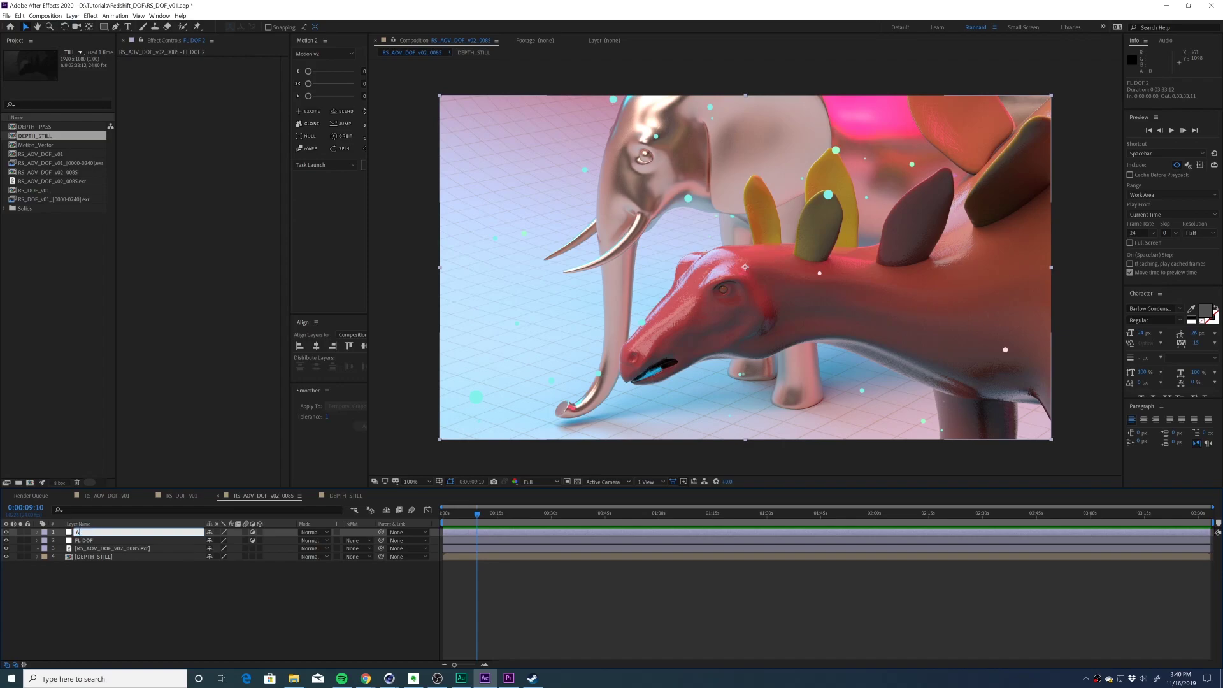
{"action": "type", "text": "E DOF"}
{"action": "key", "text": "Return"}
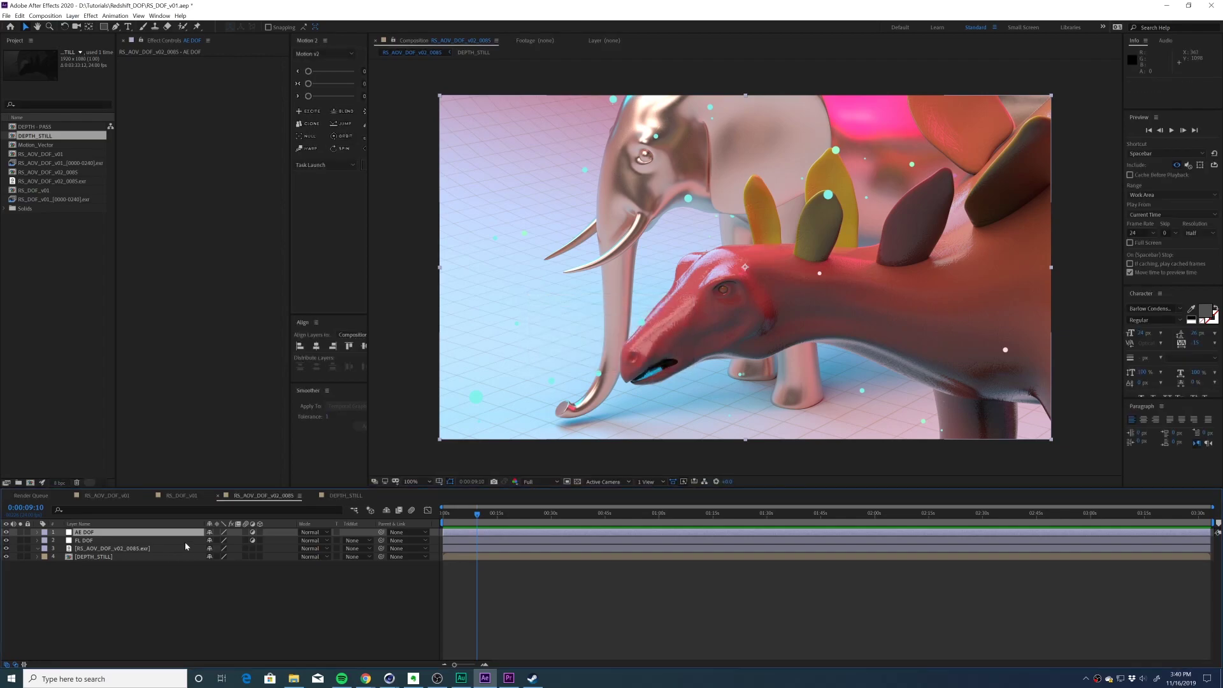
{"action": "left_click", "coordinate": [214, 606]}
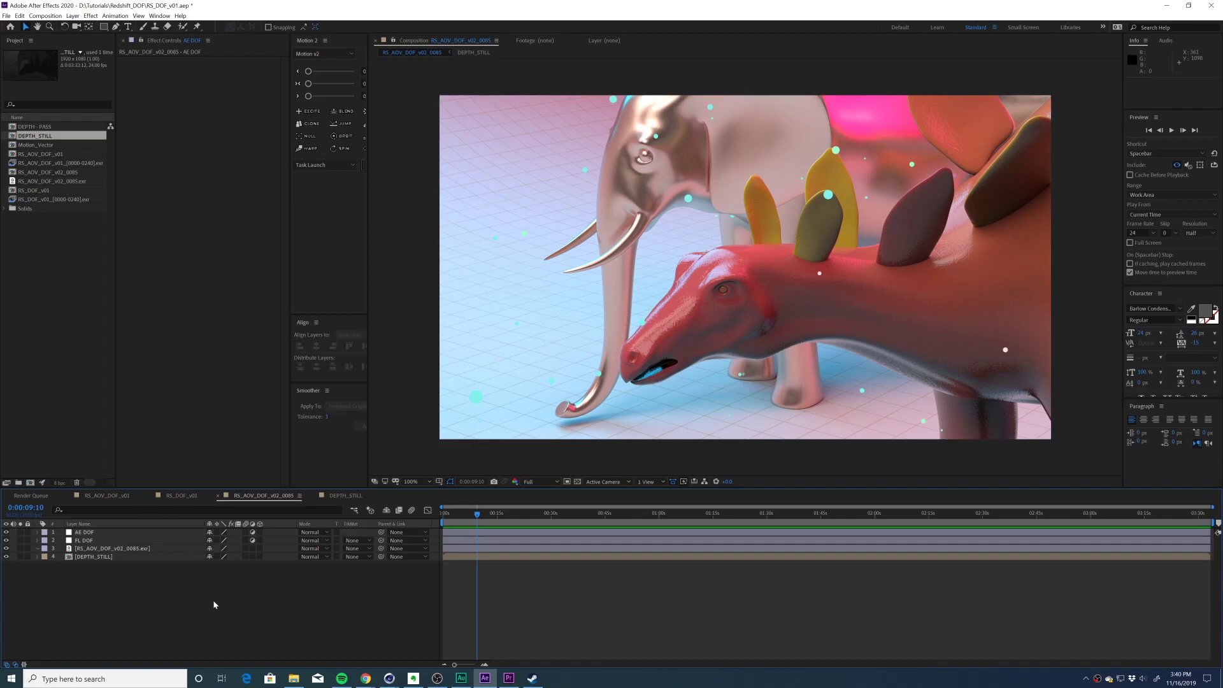
{"action": "left_click", "coordinate": [137, 541]}
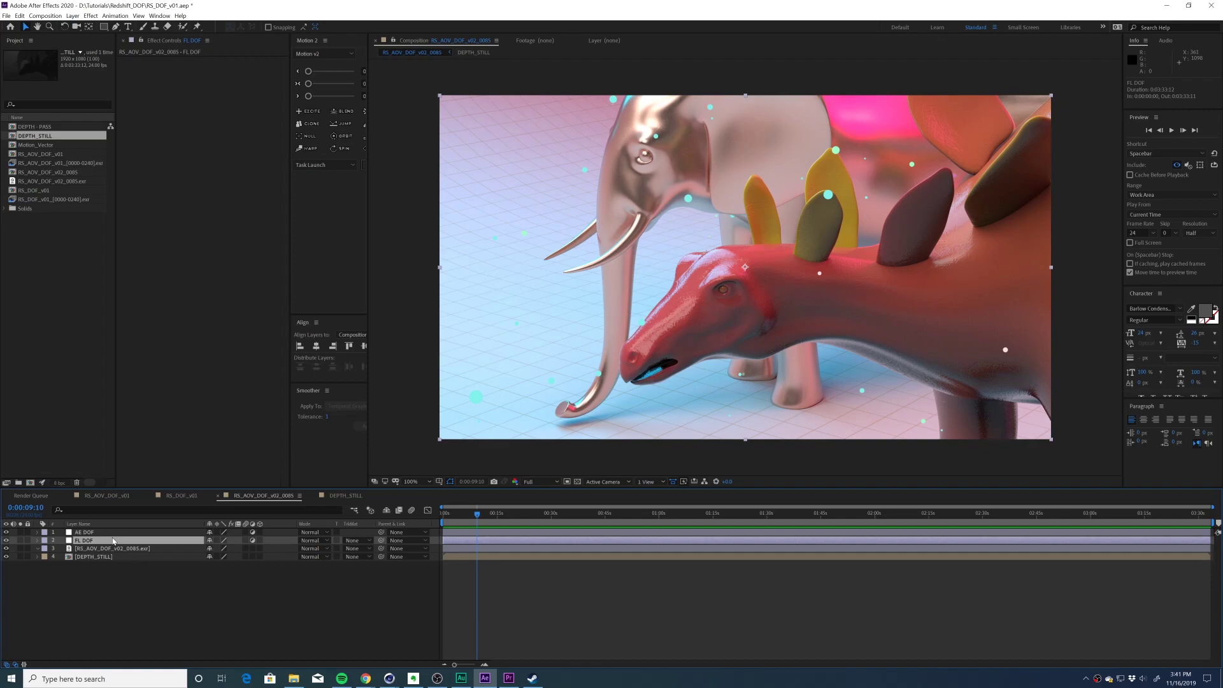
Apply FL Depth Of Field to FL DOF with DEPTH_STILL as depth layer, focused on the stegosaurus's eye.
{"action": "key", "text": "ctrl+space"}
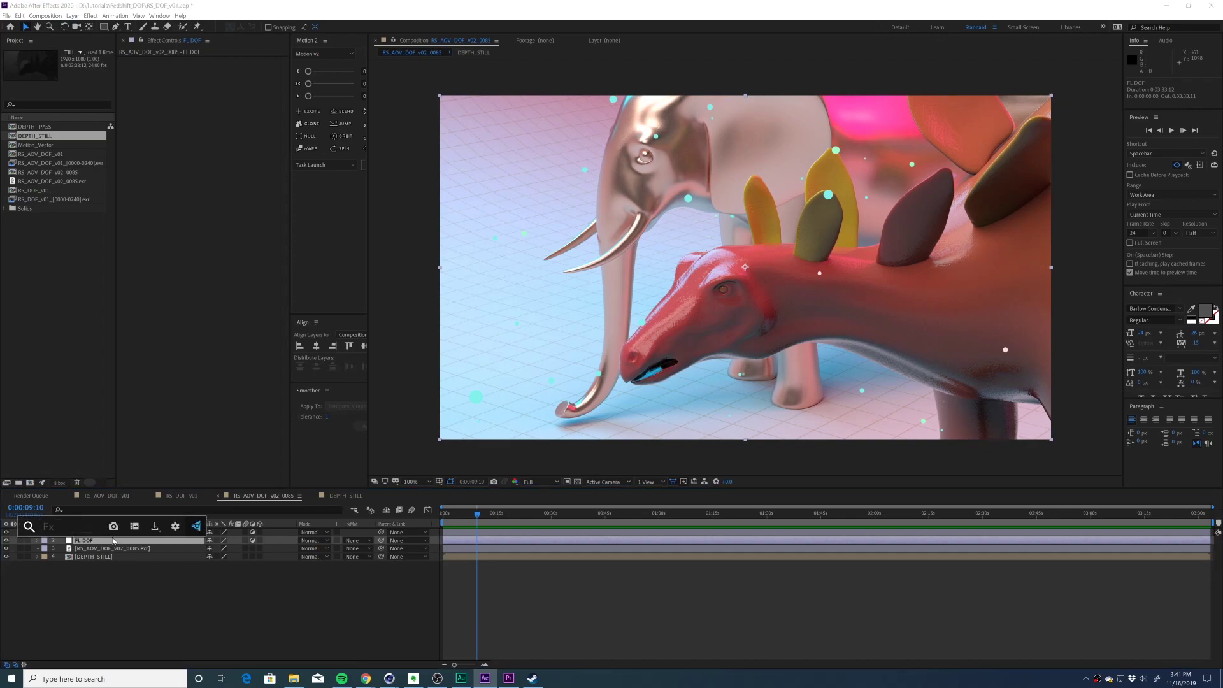
{"action": "type", "text": "fl"}
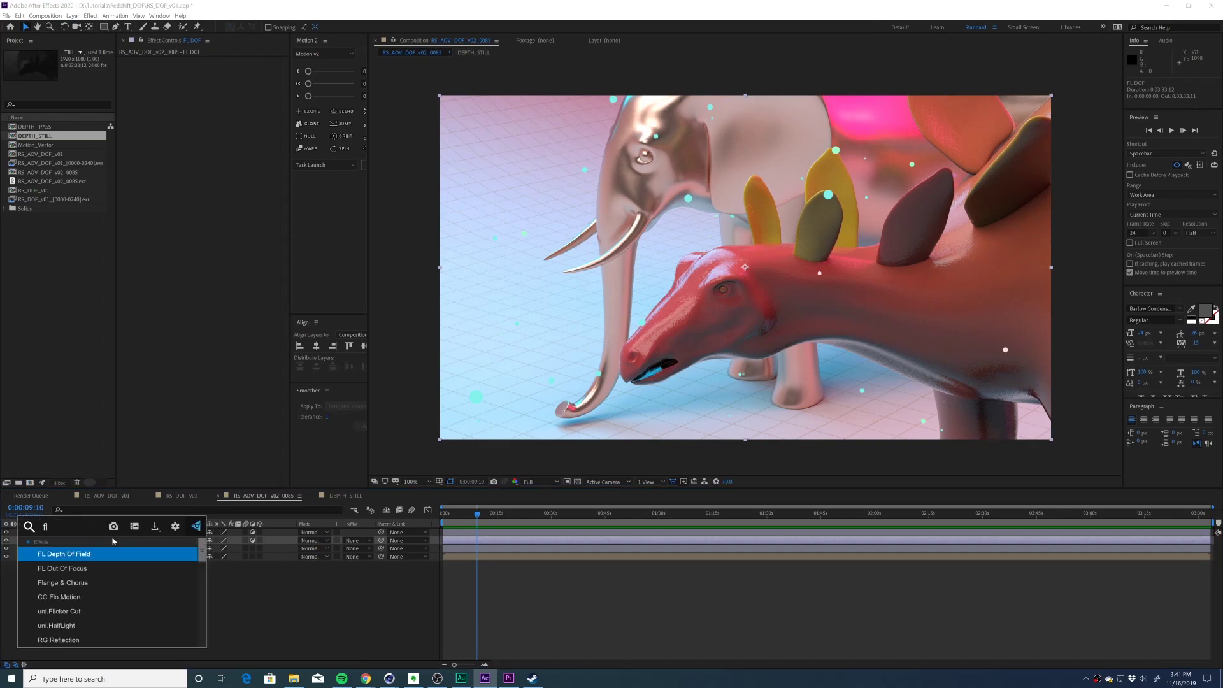
{"action": "key", "text": "Return"}
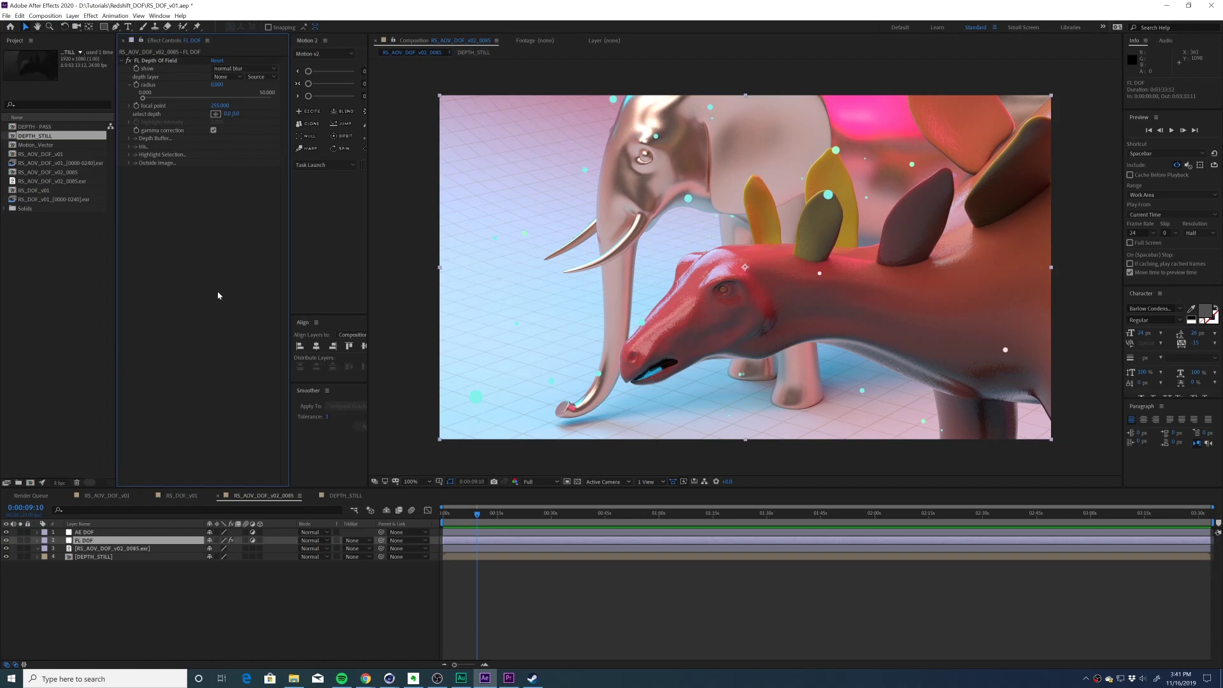
{"action": "left_click", "coordinate": [235, 78]}
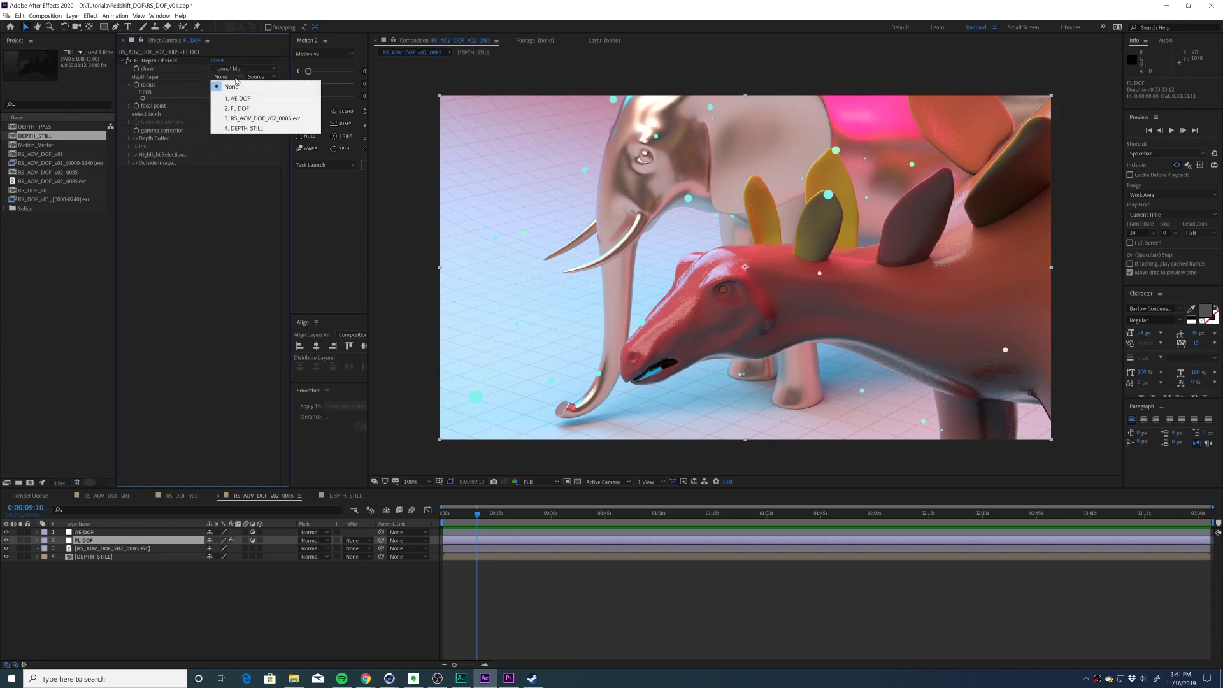
{"action": "left_click", "coordinate": [246, 129]}
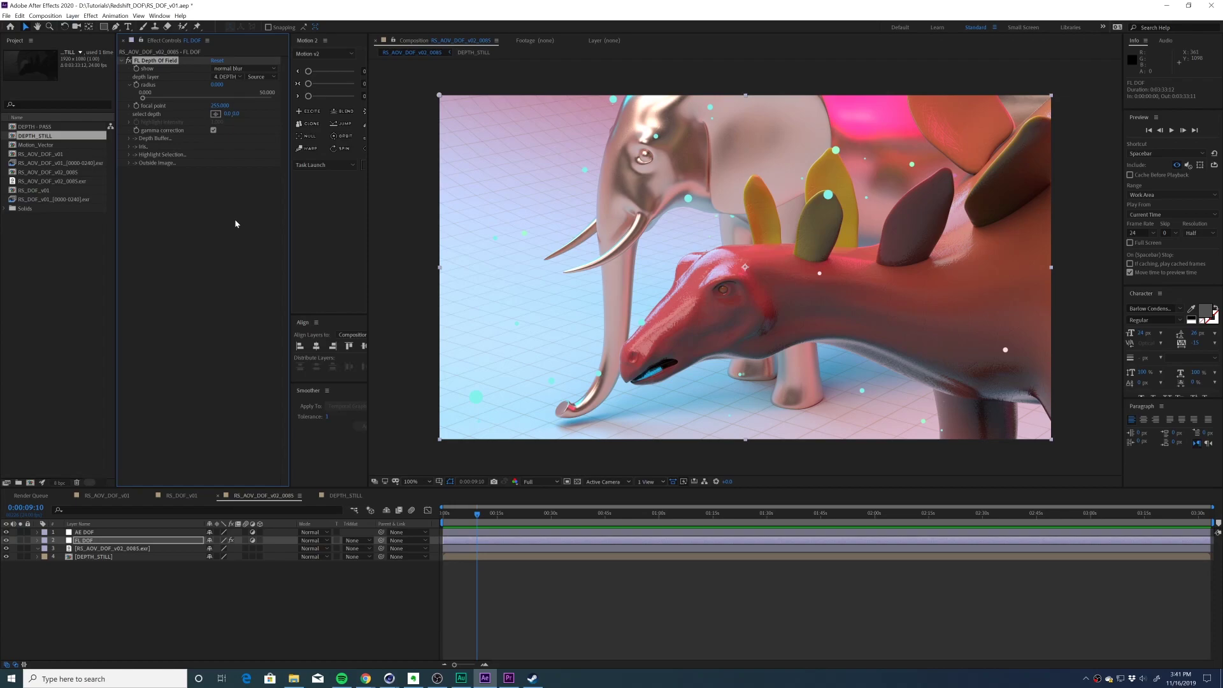
{"action": "left_click", "coordinate": [215, 114]}
{"action": "left_click", "coordinate": [725, 295]}
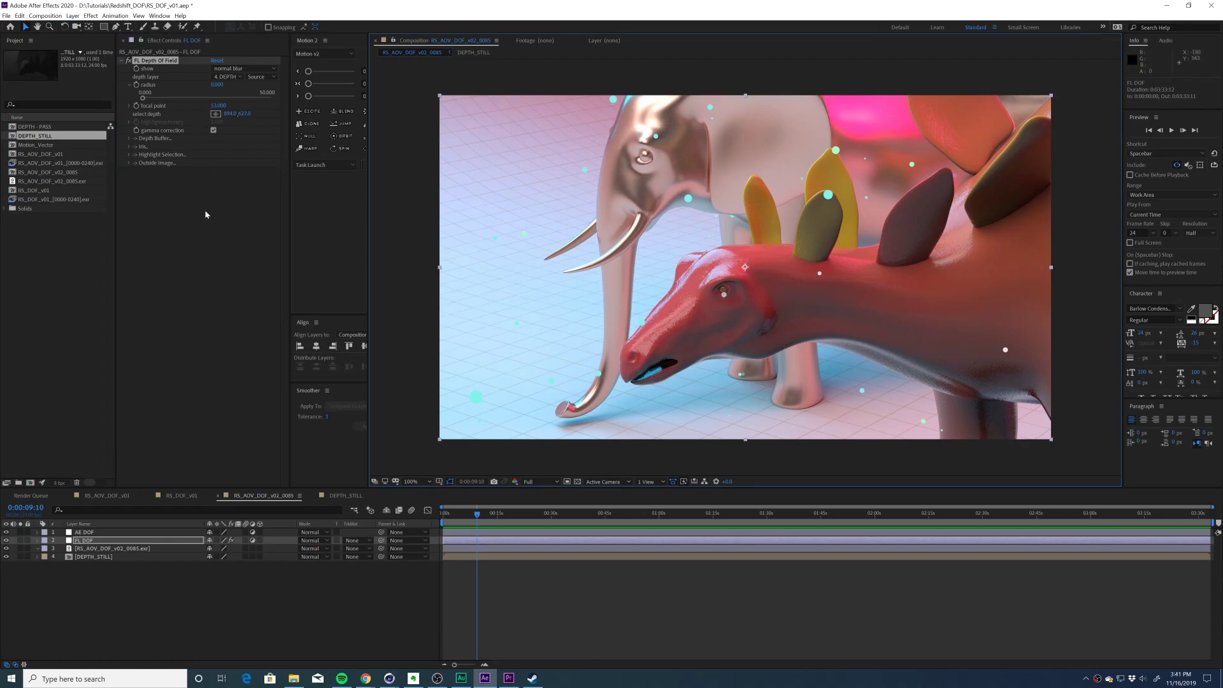
Set the FL Depth Of Field blur radius to 35 and zoom in on the stegosaurus snout.
{"action": "left_click_drag", "start_coordinate": [217, 85], "coordinate": [386, 96]}
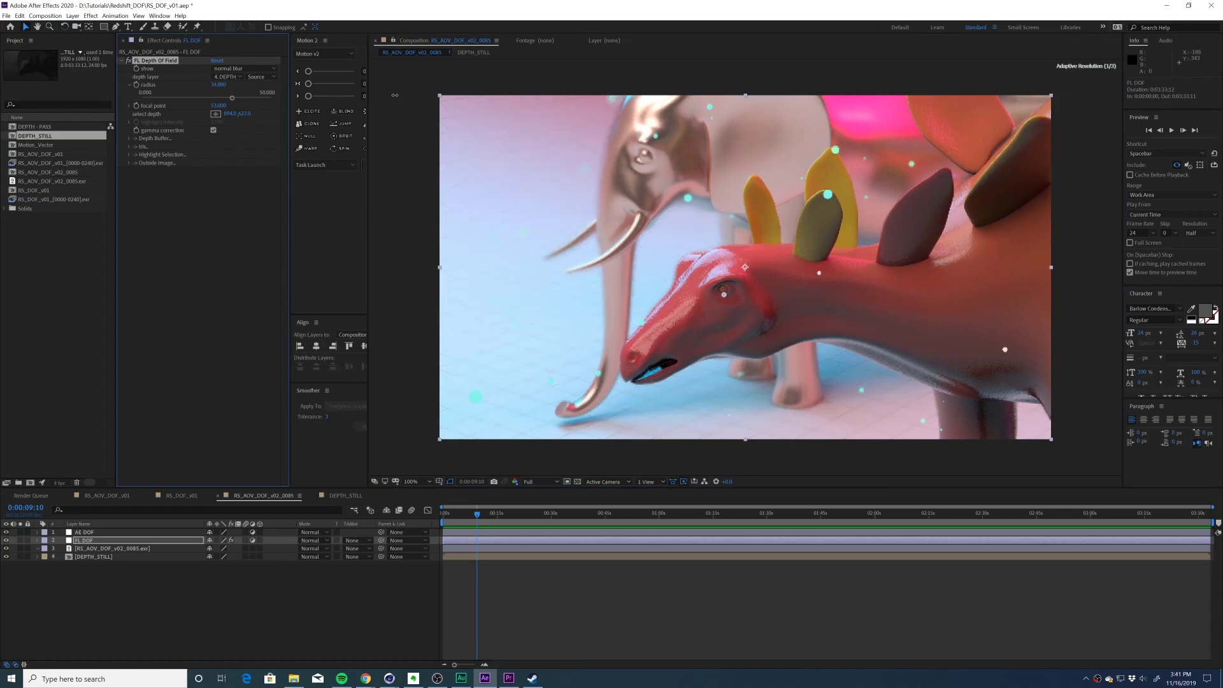
{"action": "left_click", "coordinate": [218, 85]}
{"action": "type", "text": "35"}
{"action": "key", "text": "Return"}
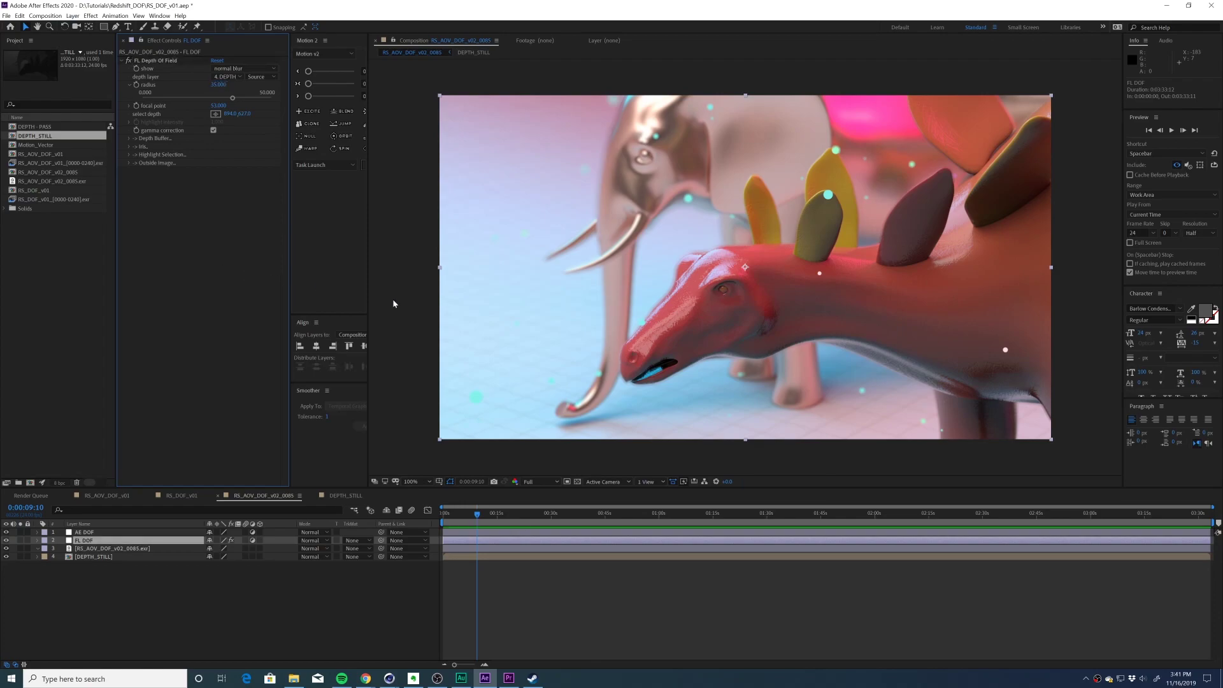
{"action": "key", "text": "z"}
{"action": "left_click", "coordinate": [728, 286]}
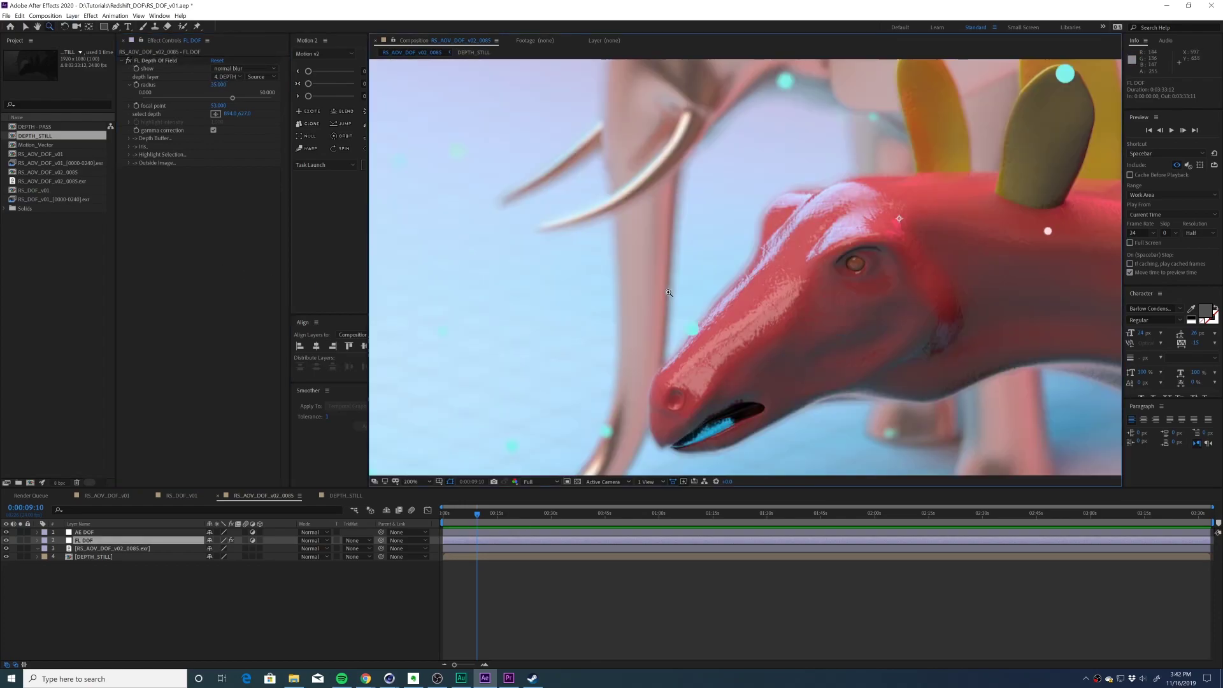
{"action": "left_click", "coordinate": [753, 267]}
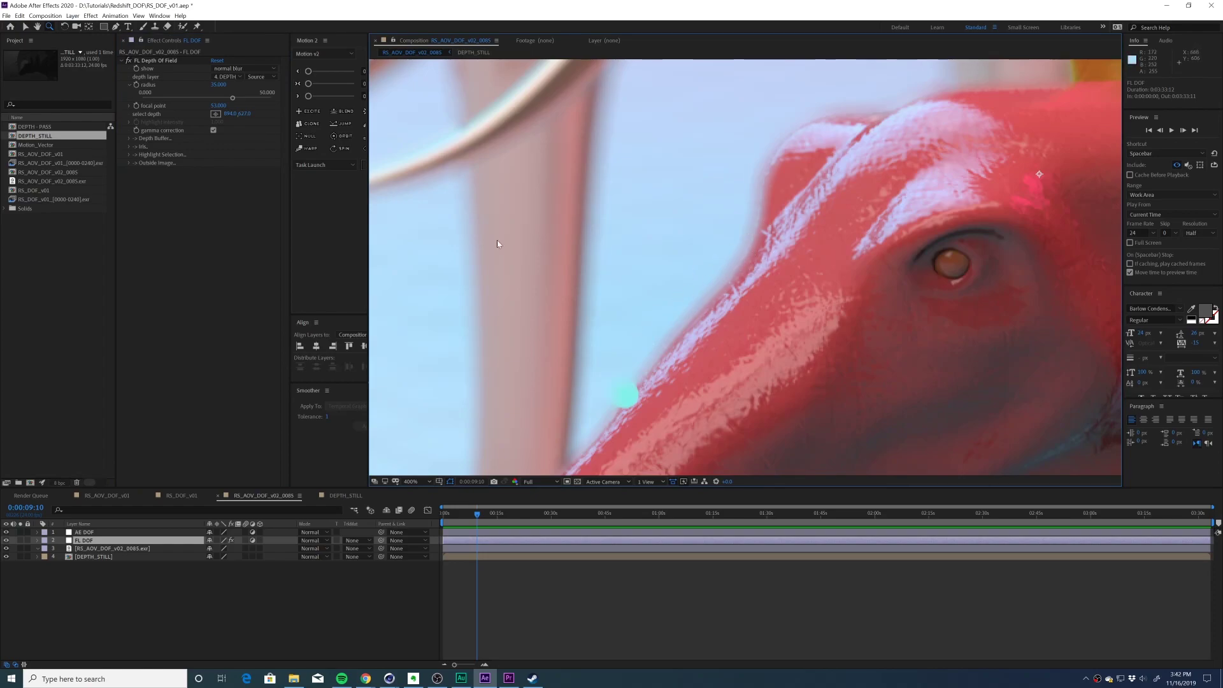
Check Invert under Depth Buffer, re-pick focus depth at the stegosaurus's eye, and fit the comp view.
{"action": "key", "text": "v"}
{"action": "left_click", "coordinate": [129, 138]}
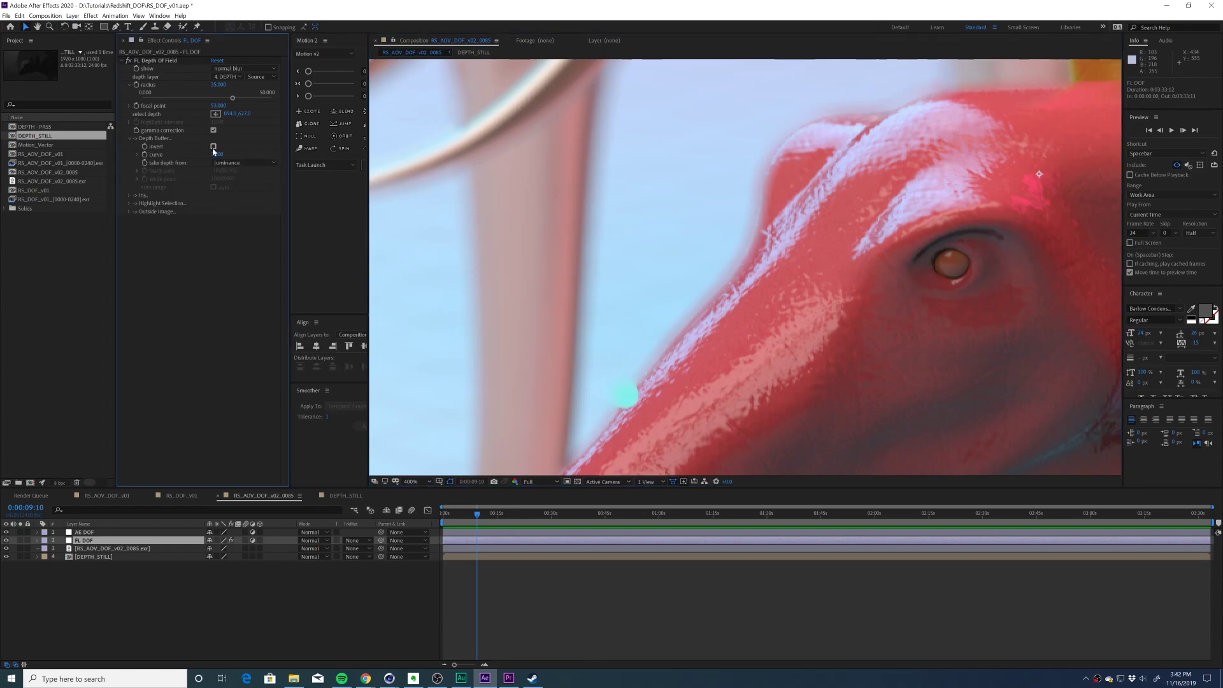
{"action": "left_click", "coordinate": [213, 147]}
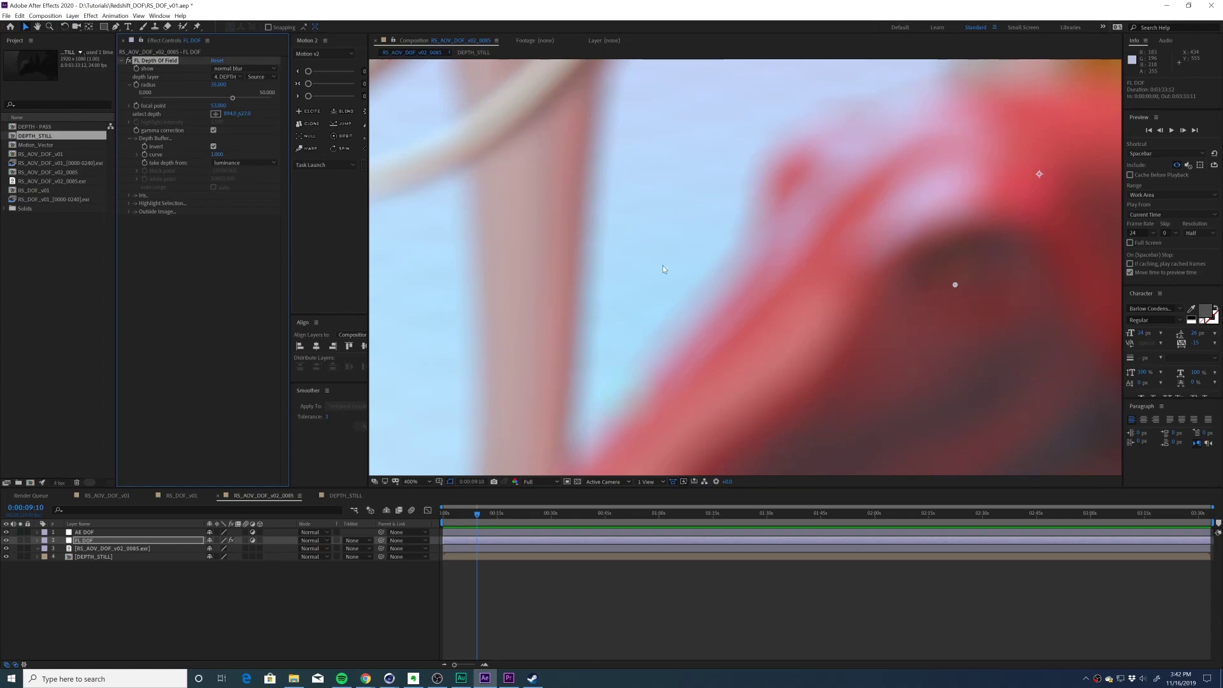
{"action": "key", "text": "comma"}
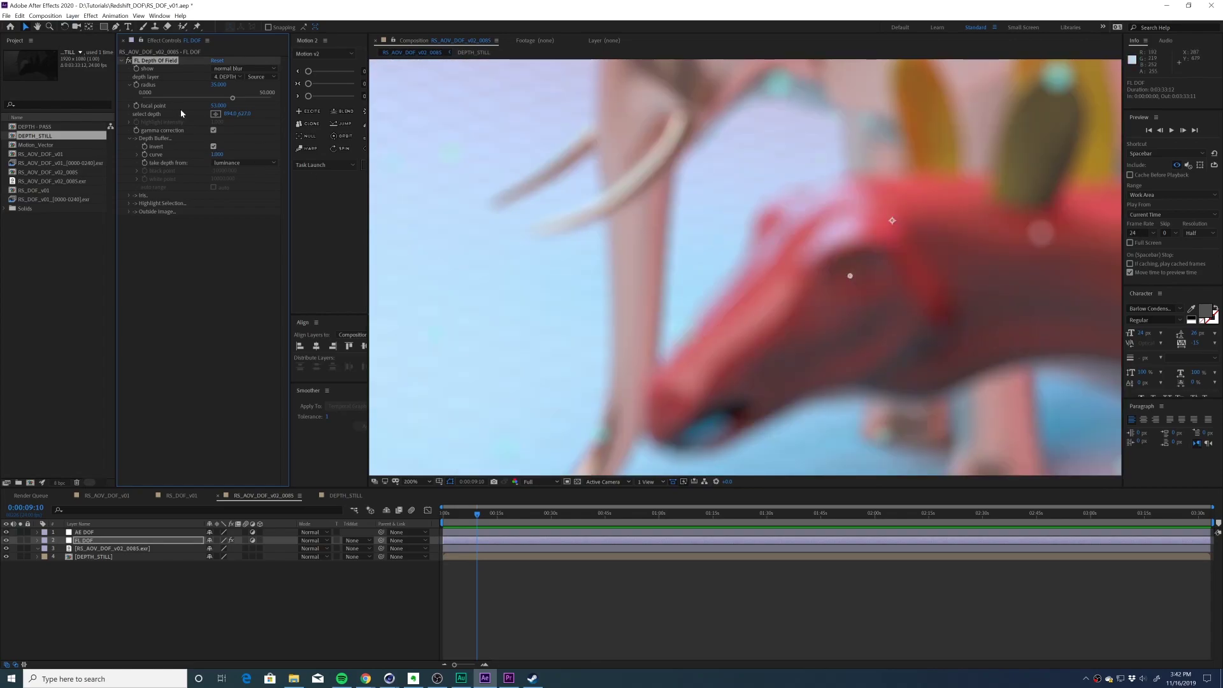
{"action": "left_click", "coordinate": [215, 113]}
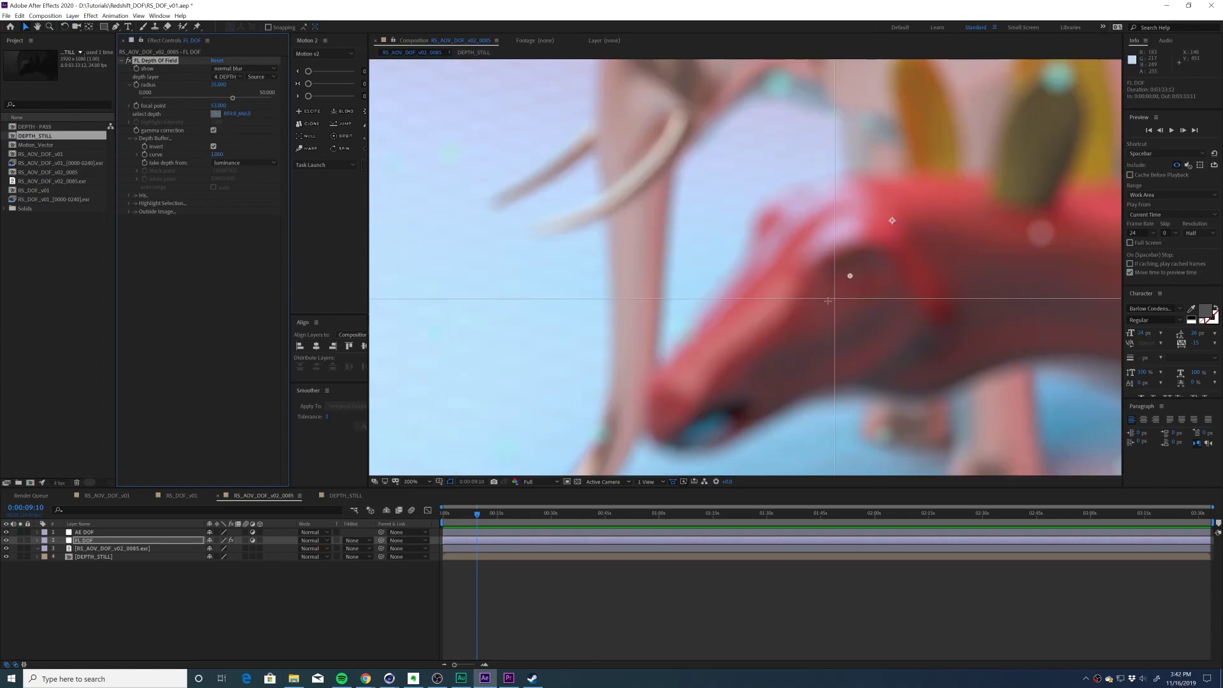
{"action": "left_click", "coordinate": [847, 275]}
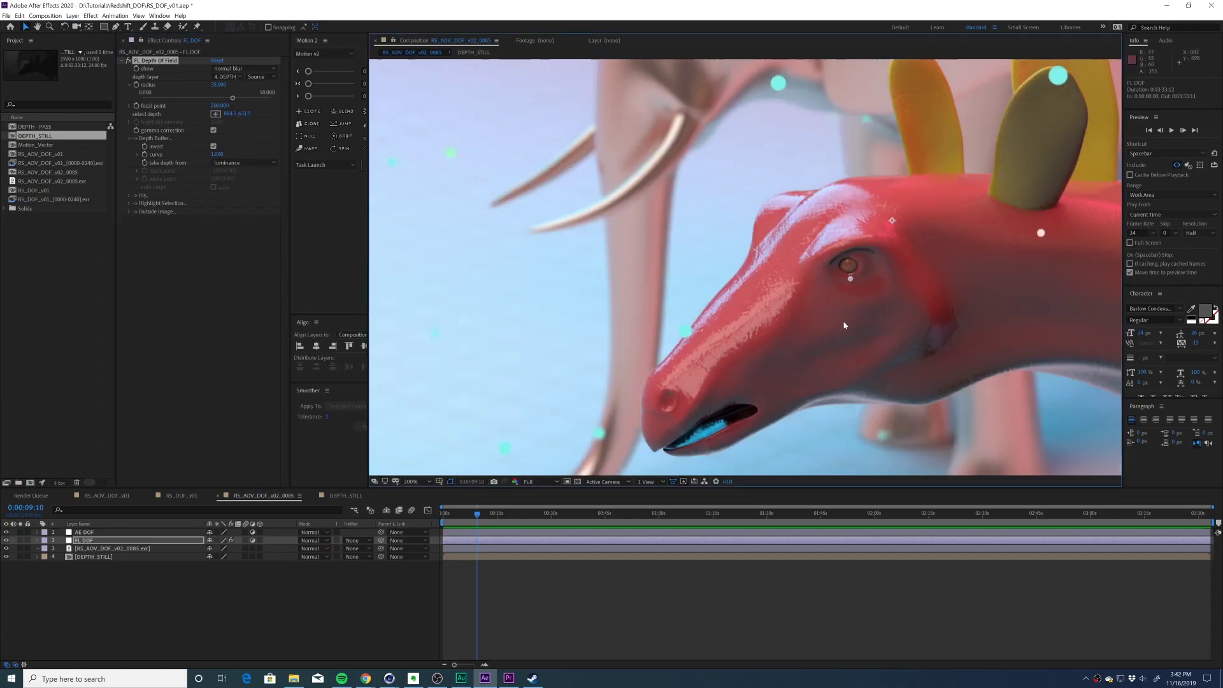
{"action": "key", "text": "comma"}
{"action": "key", "text": "alt+slash"}
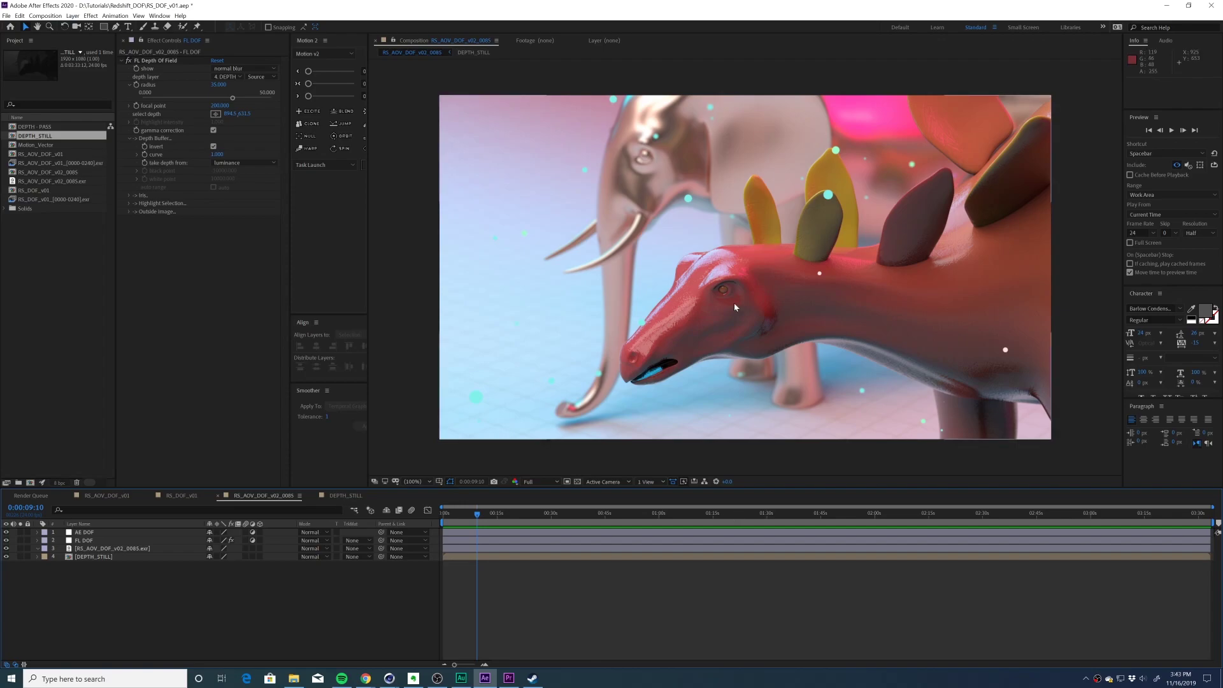
Set the FL Depth Of Field iris x-y aspect to -0.110 and zoom in to inspect the stretched bokeh.
{"action": "left_click", "coordinate": [135, 197]}
{"action": "left_click_drag", "start_coordinate": [217, 252], "coordinate": [213, 257]}
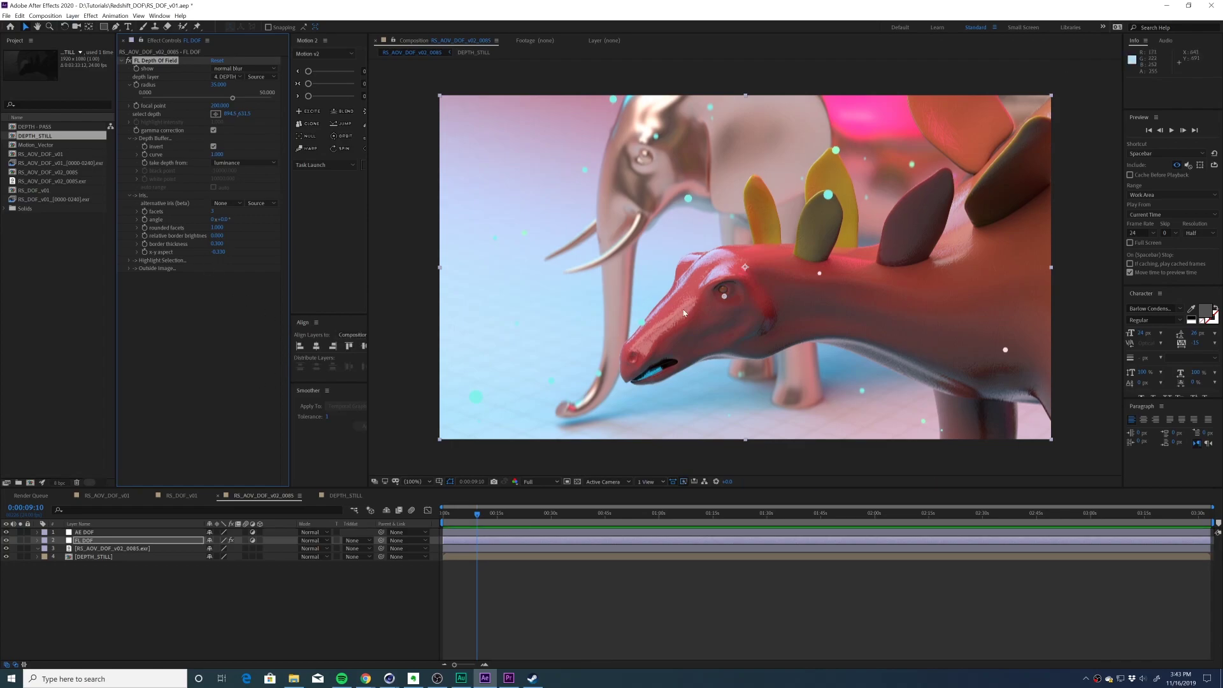
{"action": "key", "text": "z"}
{"action": "left_click", "coordinate": [866, 200]}
{"action": "left_click", "coordinate": [783, 235]}
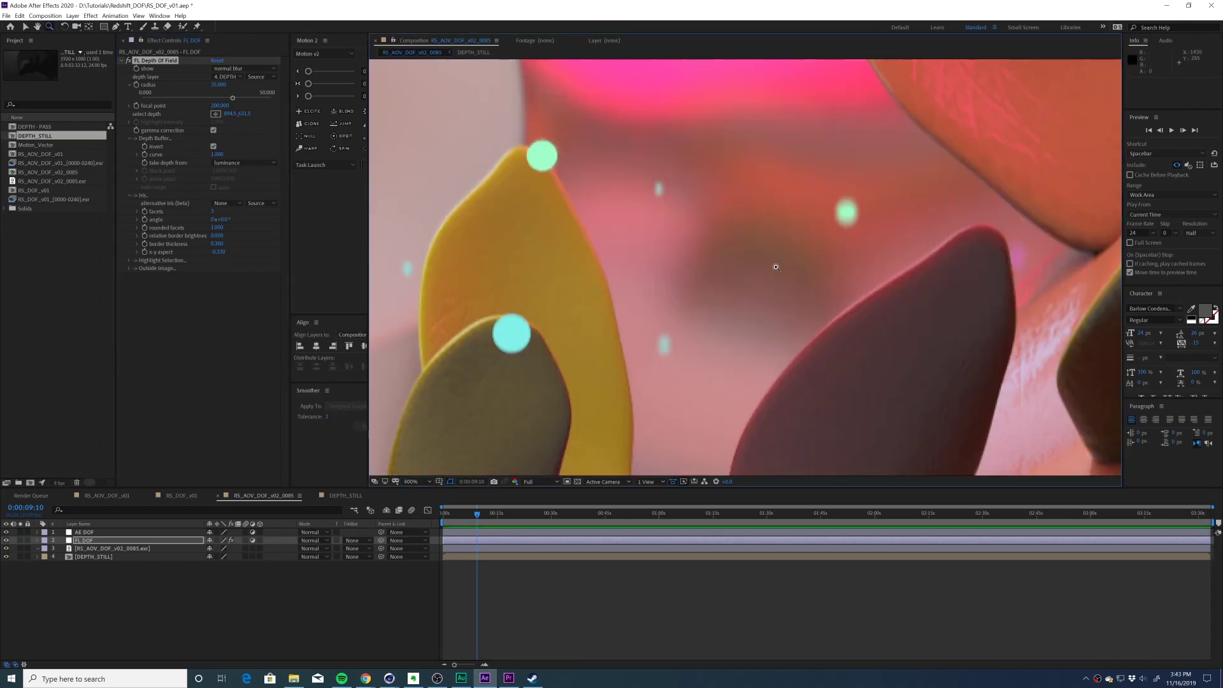
{"action": "key", "text": "comma"}
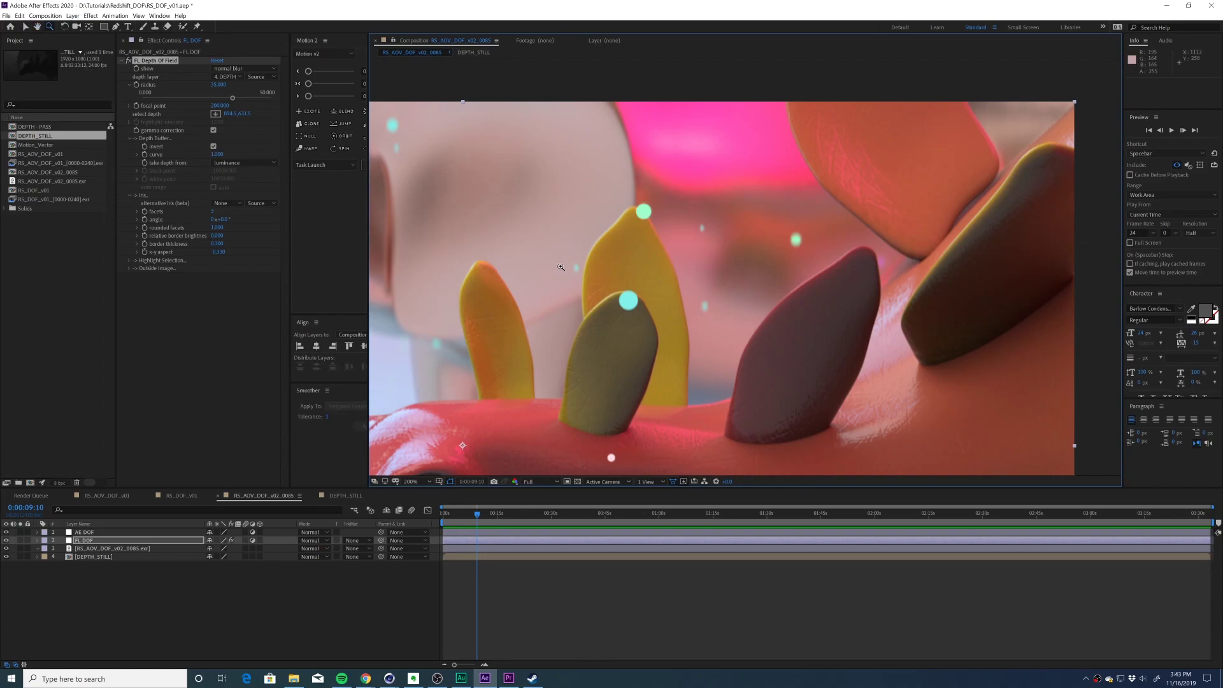
{"action": "scroll", "coordinate": [561, 267], "scroll_direction": "left", "scroll_amount": 5, "text": "shift"}
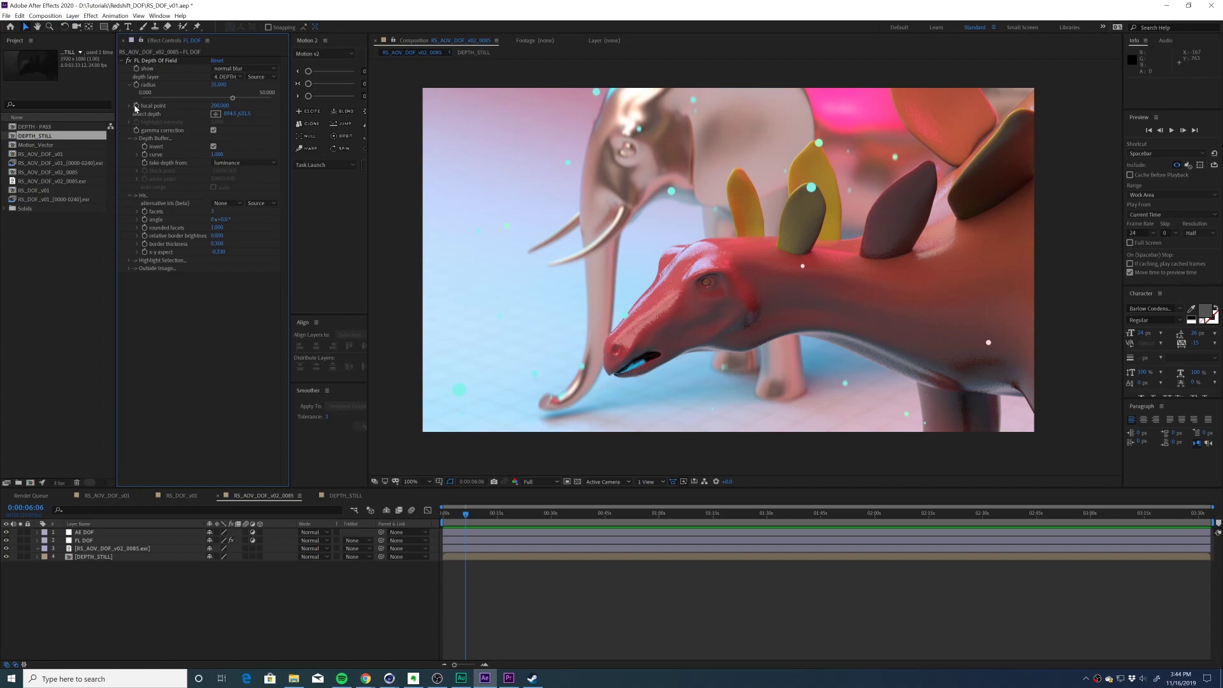
Pick the focus depth on the elephant's eye, then drag it back onto the stegosaurus head.
{"action": "left_click", "coordinate": [216, 113]}
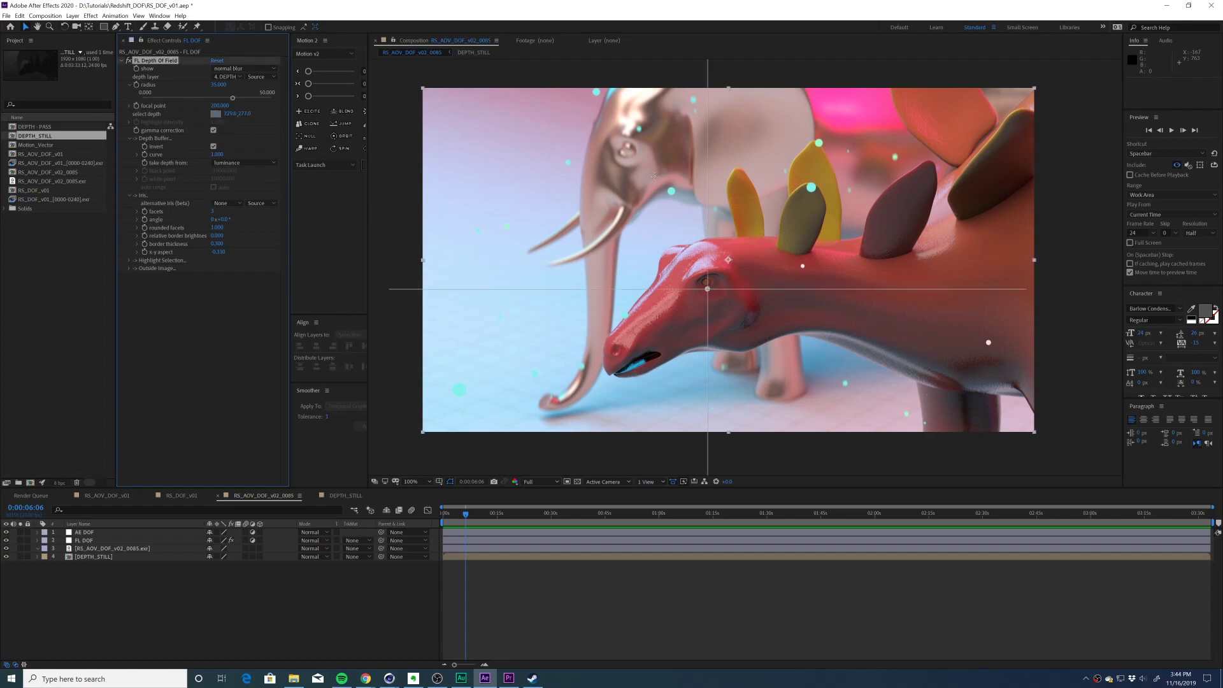
{"action": "left_click", "coordinate": [628, 151]}
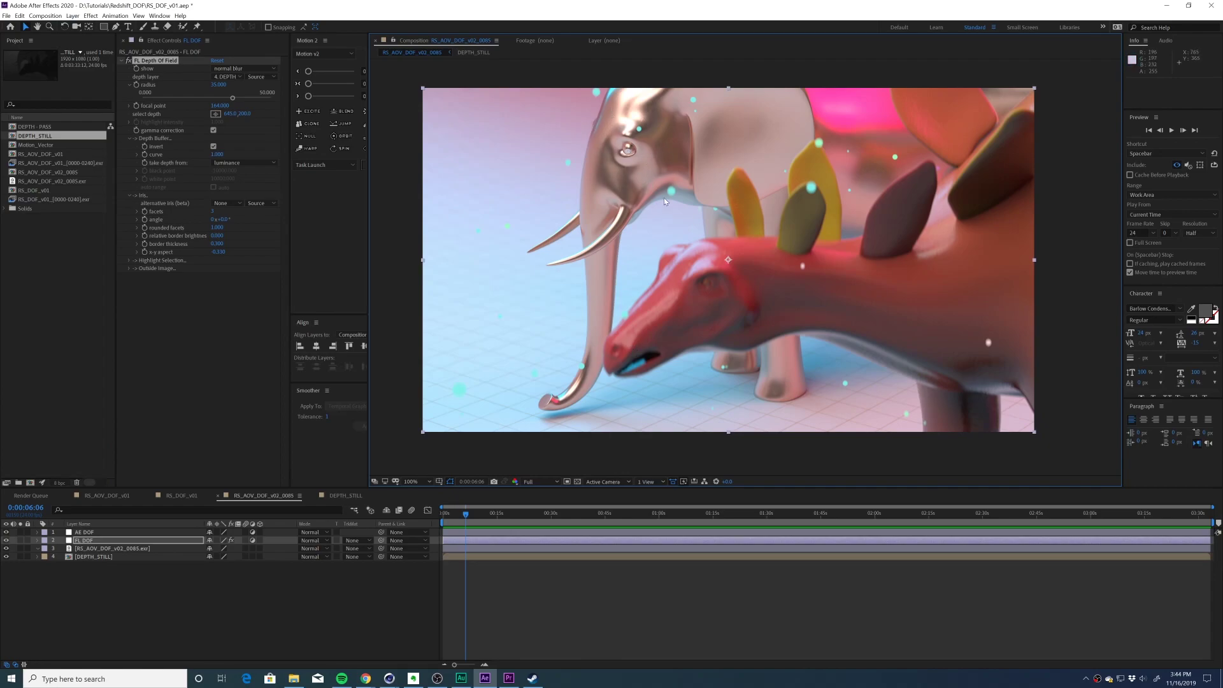
{"action": "left_click", "coordinate": [216, 114]}
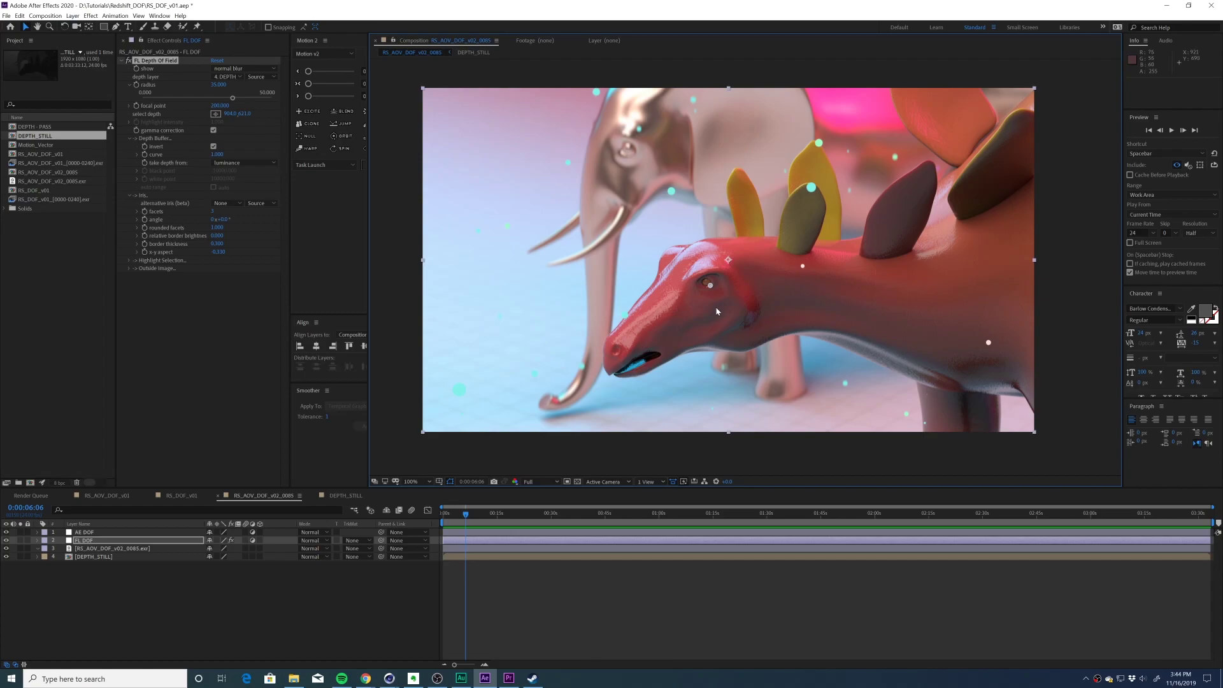
{"action": "left_click_drag", "start_coordinate": [712, 286], "coordinate": [646, 147]}
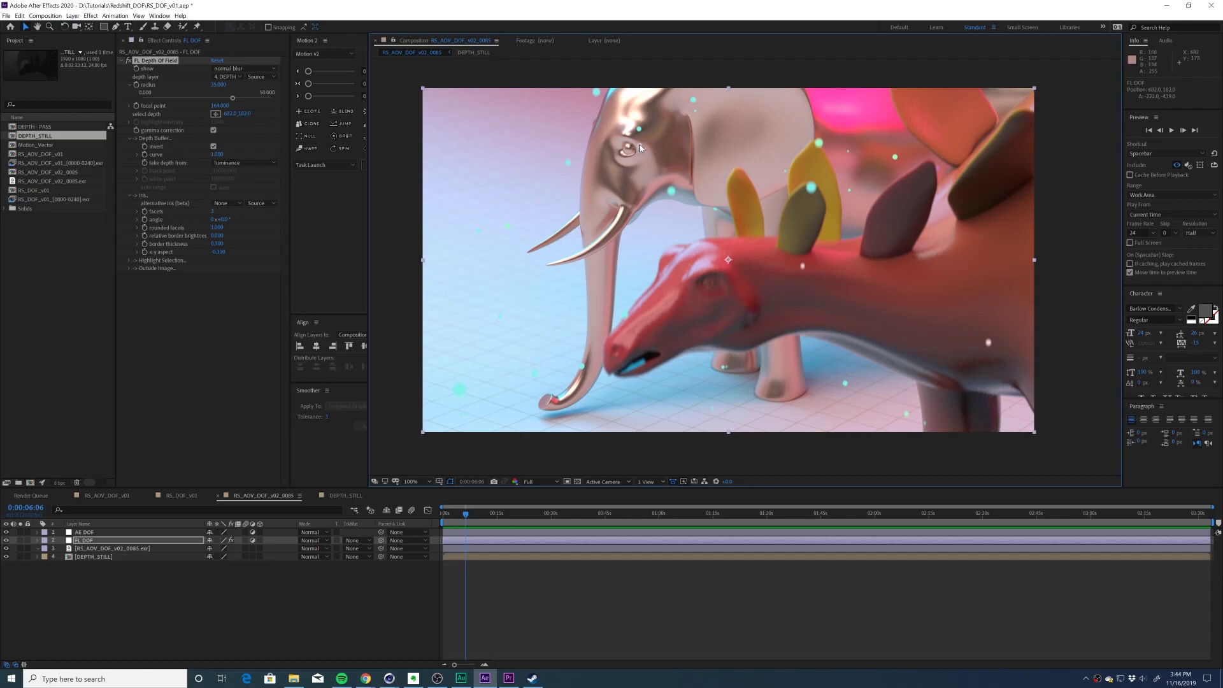
{"action": "left_click_drag", "start_coordinate": [639, 144], "coordinate": [711, 300]}
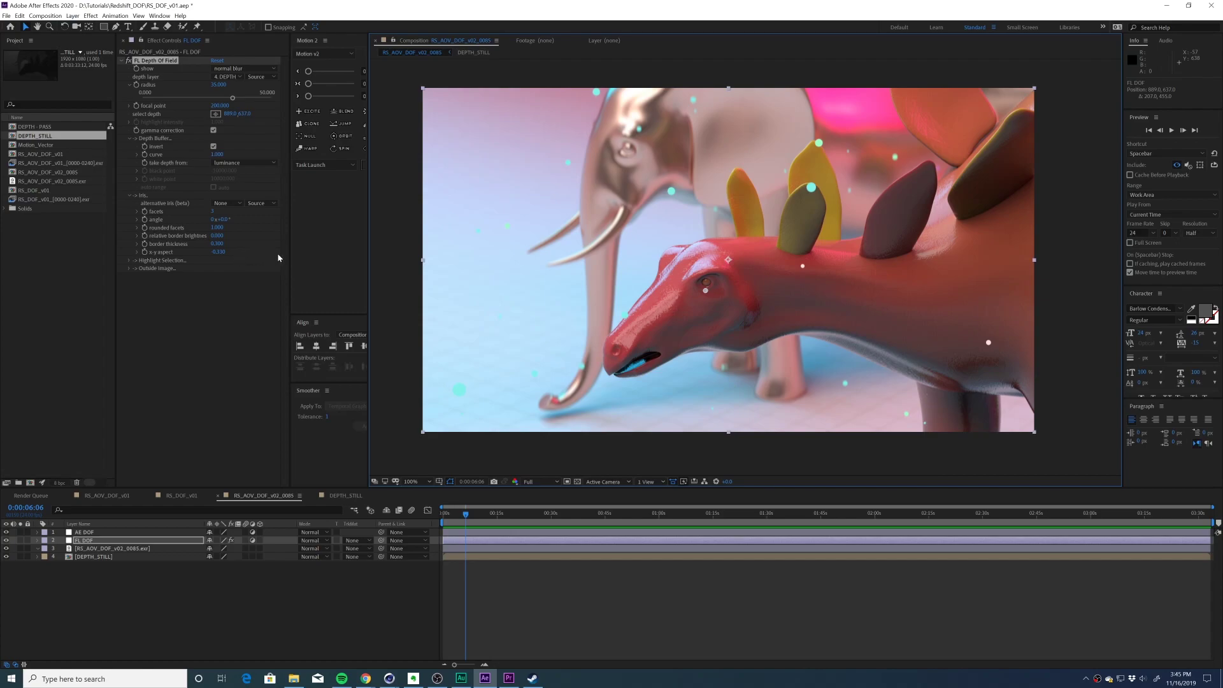
Hide the FL DOF layer and apply Camera Lens Blur to the AE DOF layer.
{"action": "left_click", "coordinate": [127, 541]}
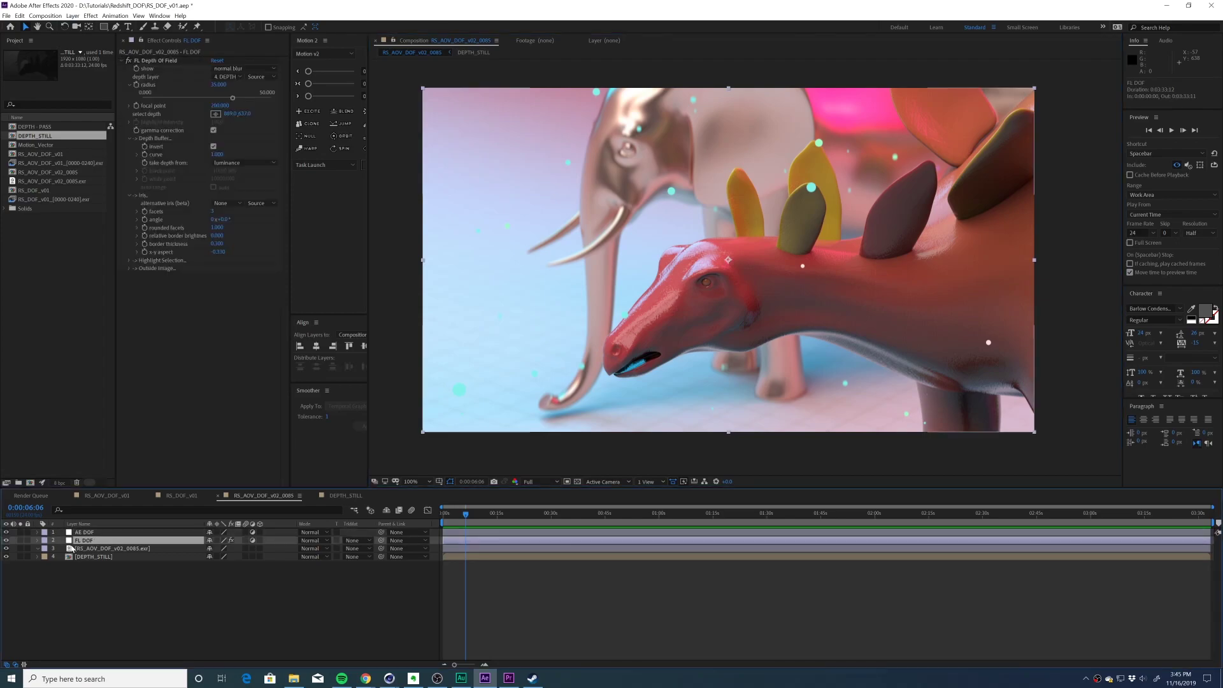
{"action": "left_click", "coordinate": [7, 541]}
{"action": "left_click", "coordinate": [133, 532]}
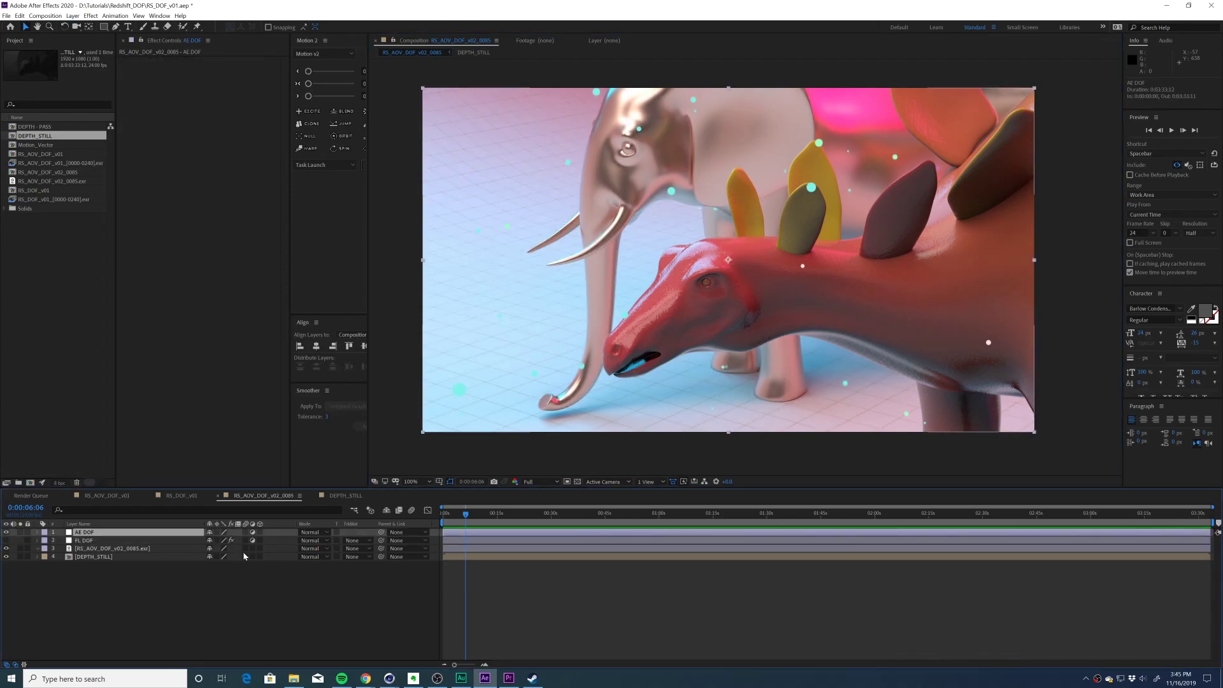
{"action": "key", "text": "ctrl+space"}
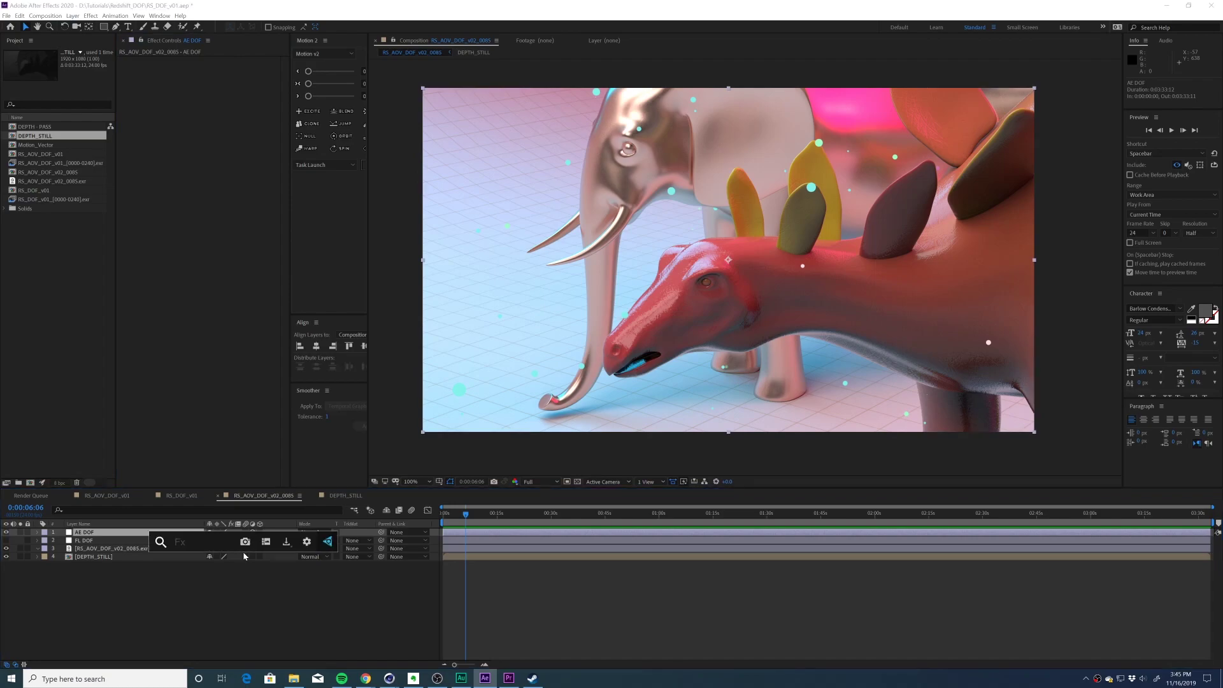
{"action": "type", "text": "camera"}
{"action": "key", "text": "Down"}
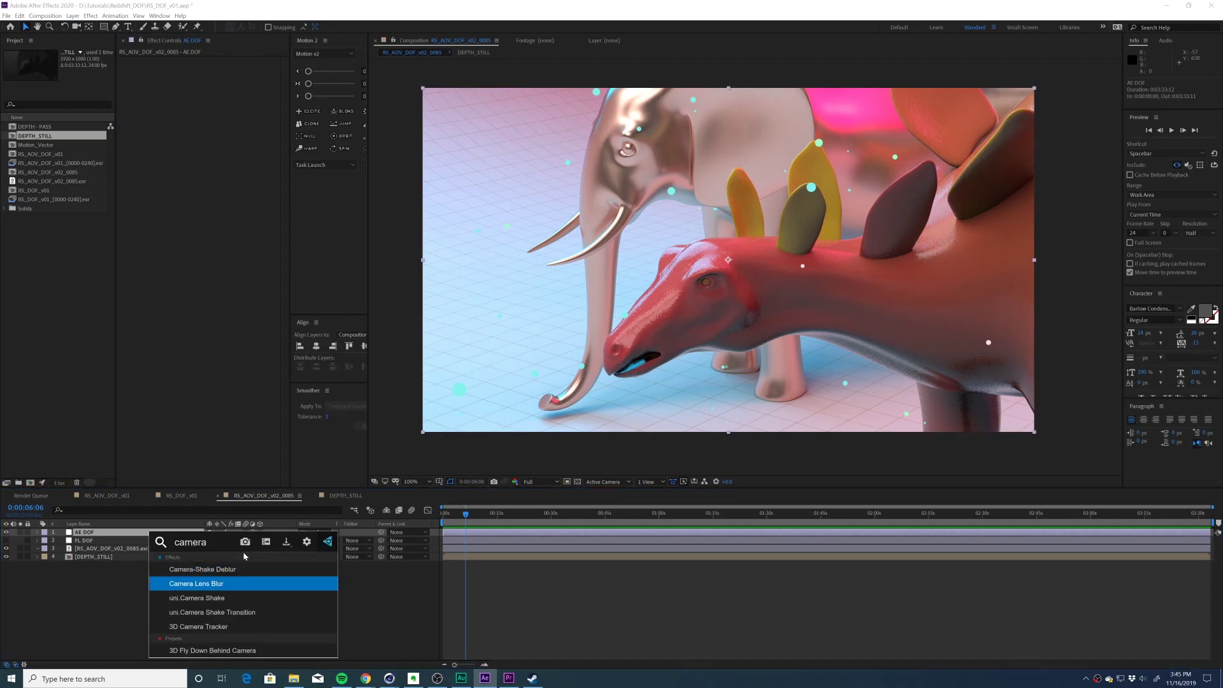
{"action": "key", "text": "Return"}
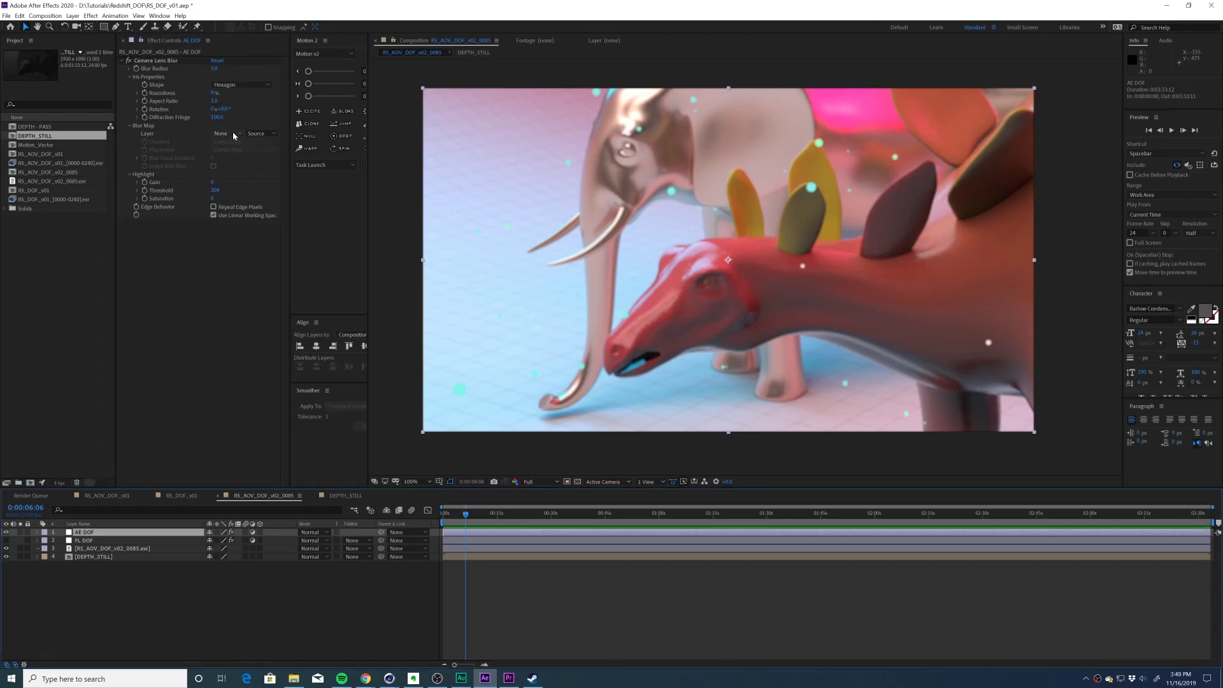
Set Camera Lens Blur's map to DEPTH_STILL, radius 33, Repeat Edge Pixels, focal distance 51.
{"action": "left_click", "coordinate": [234, 135]}
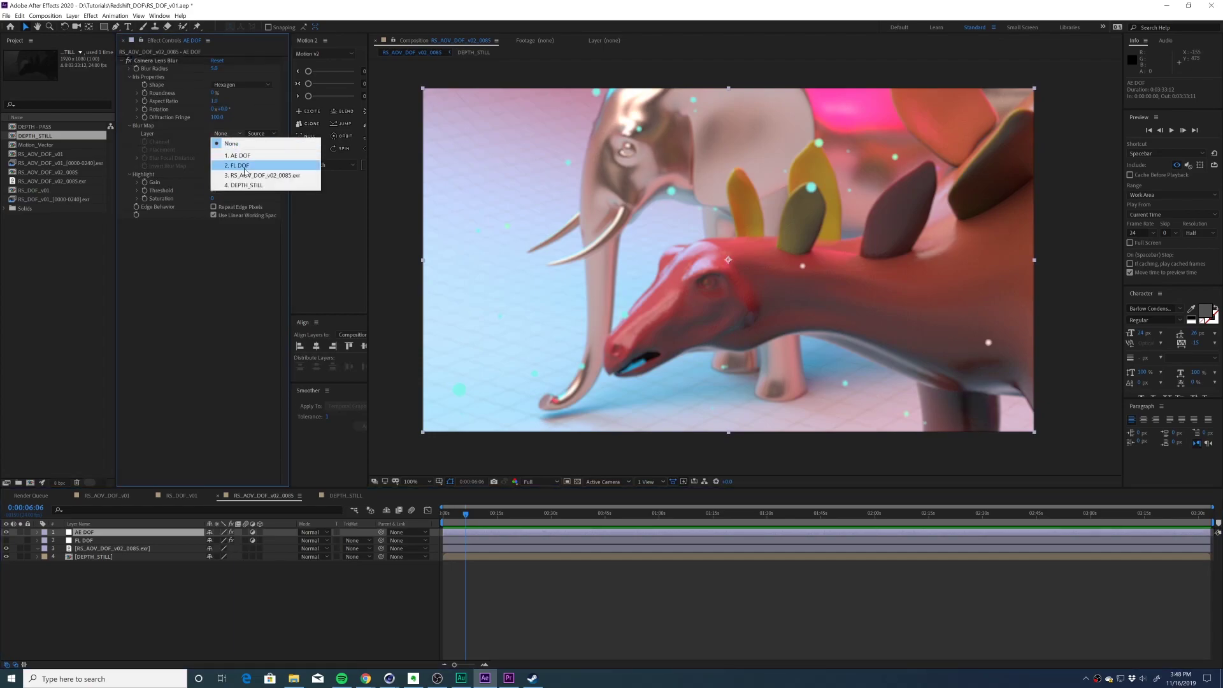
{"action": "left_click", "coordinate": [251, 185]}
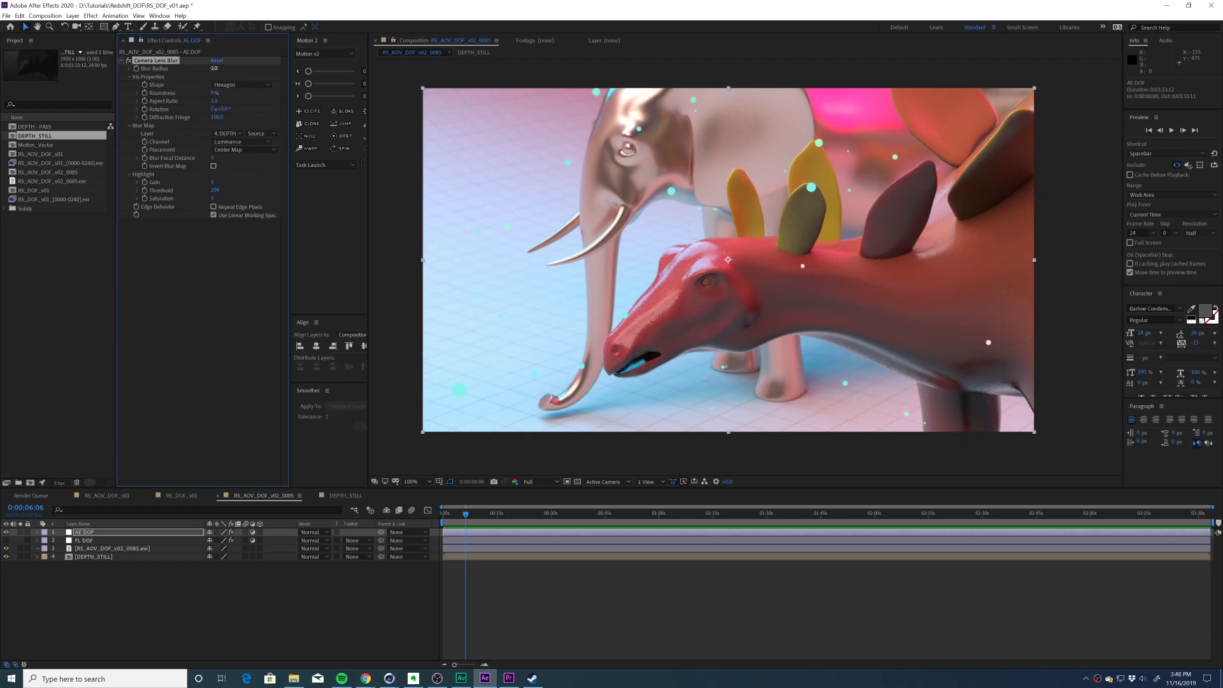
{"action": "left_click_drag", "start_coordinate": [214, 68], "coordinate": [231, 72]}
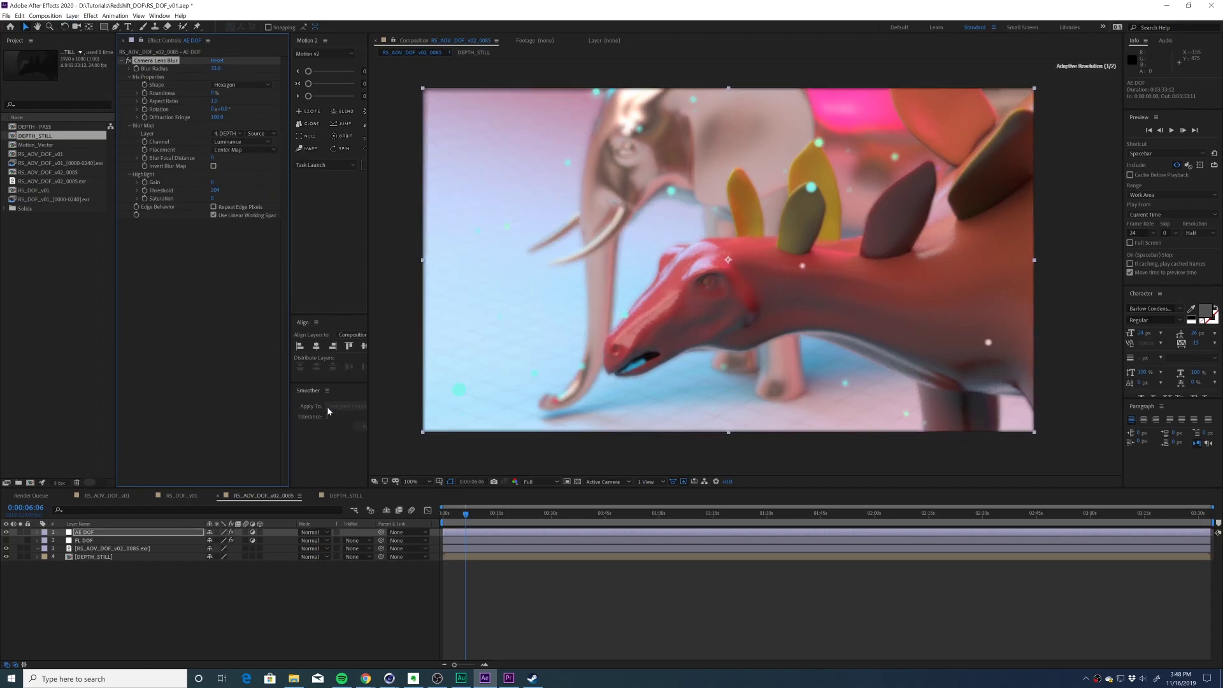
{"action": "left_click", "coordinate": [242, 207]}
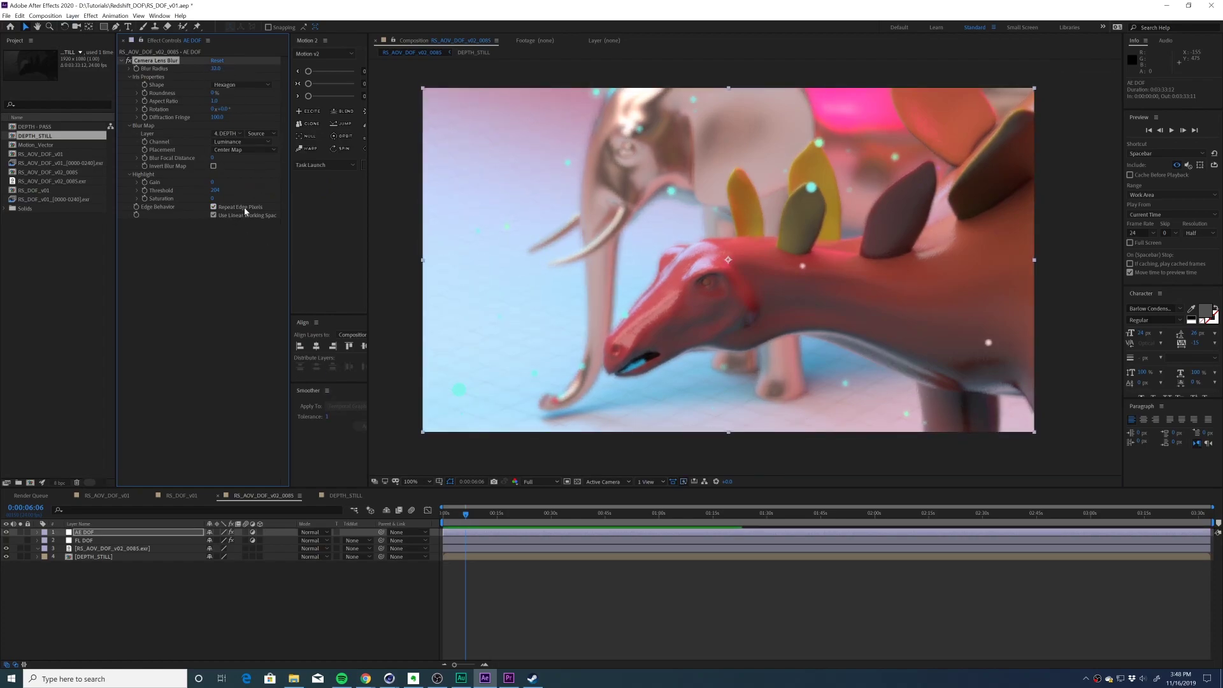
{"action": "left_click_drag", "start_coordinate": [212, 157], "coordinate": [221, 157]}
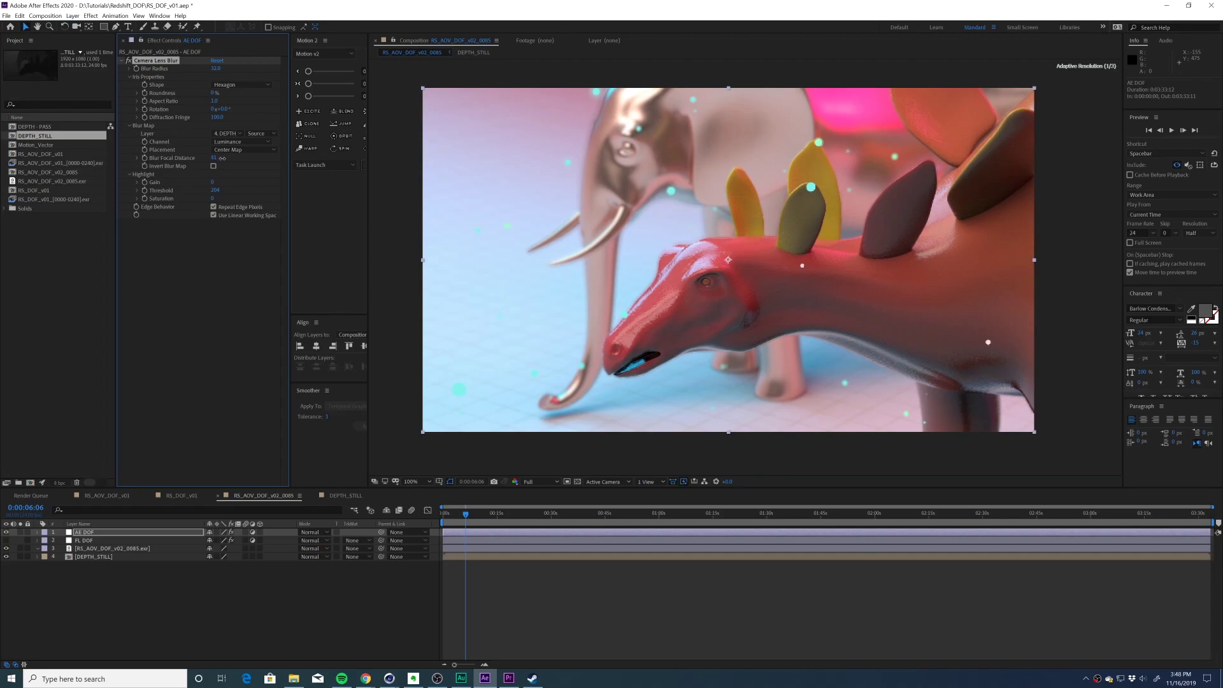
{"action": "left_click", "coordinate": [220, 158]}
{"action": "type", "text": "51"}
{"action": "left_click", "coordinate": [224, 318]}
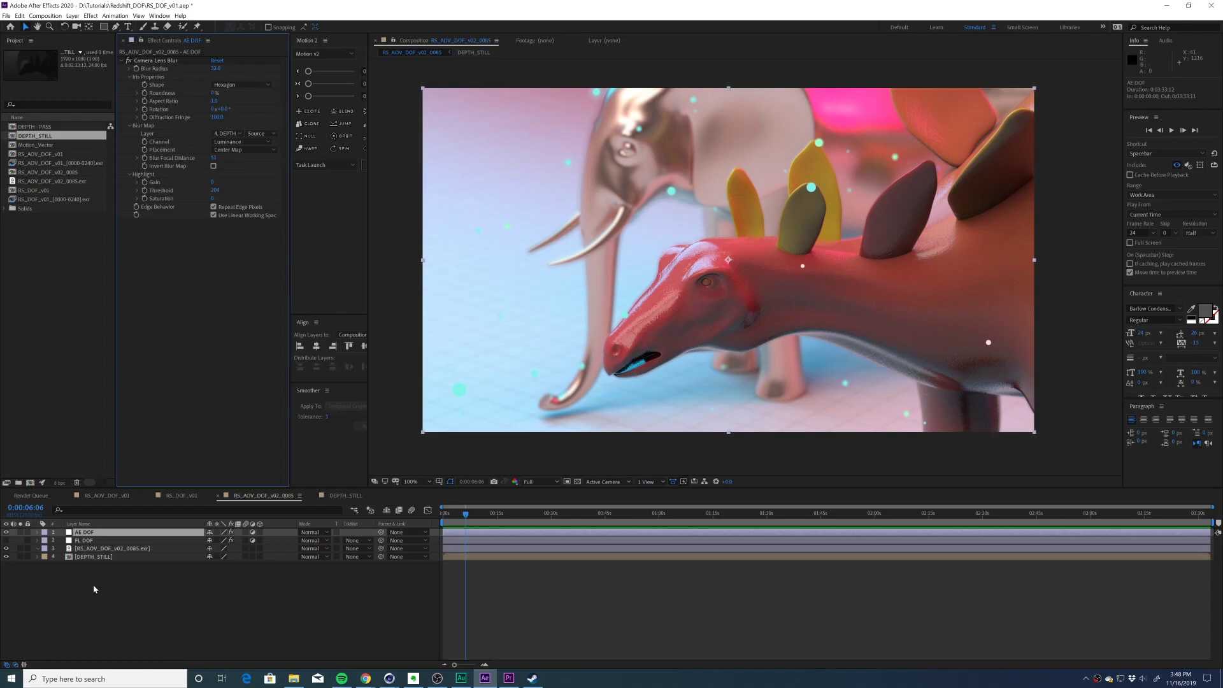
{"action": "left_click", "coordinate": [162, 586]}
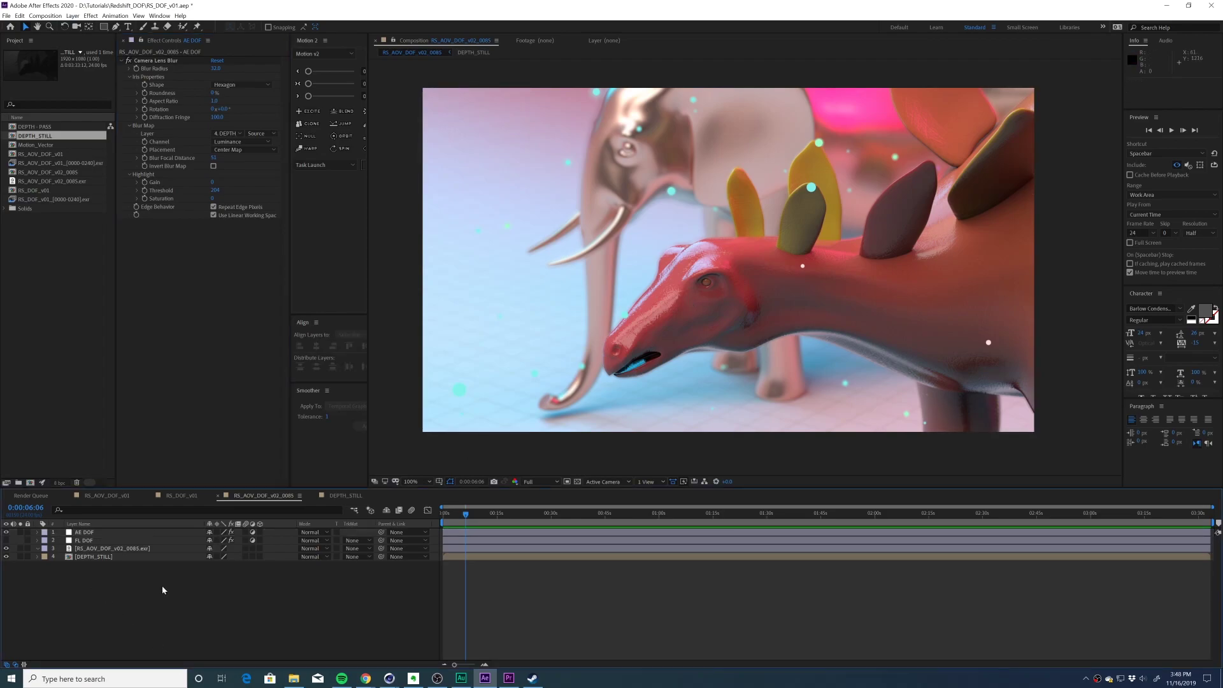